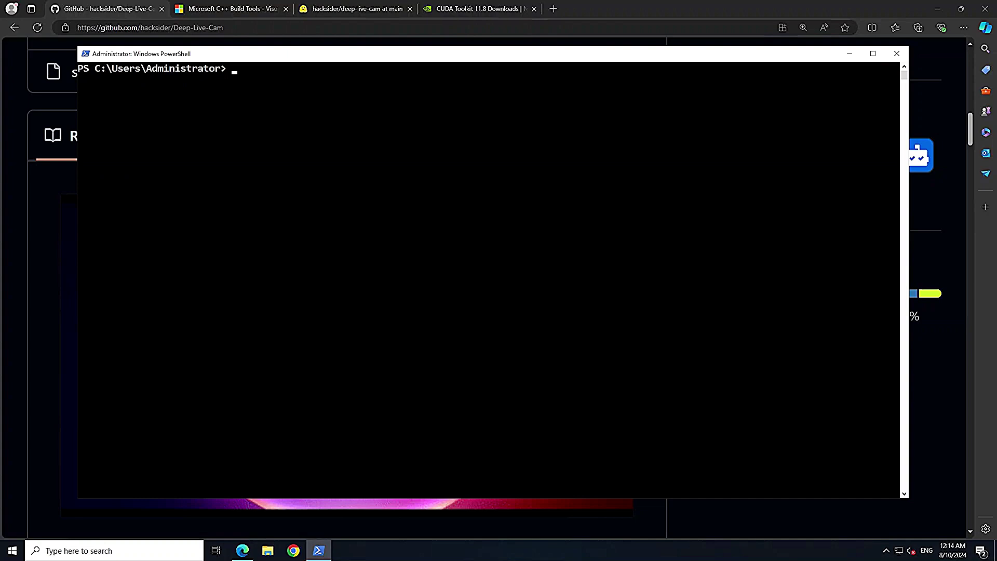
Step: Confirm Python 3.10.0 is installed by running python --version
{"action": "right_click", "coordinate": [227, 183]}
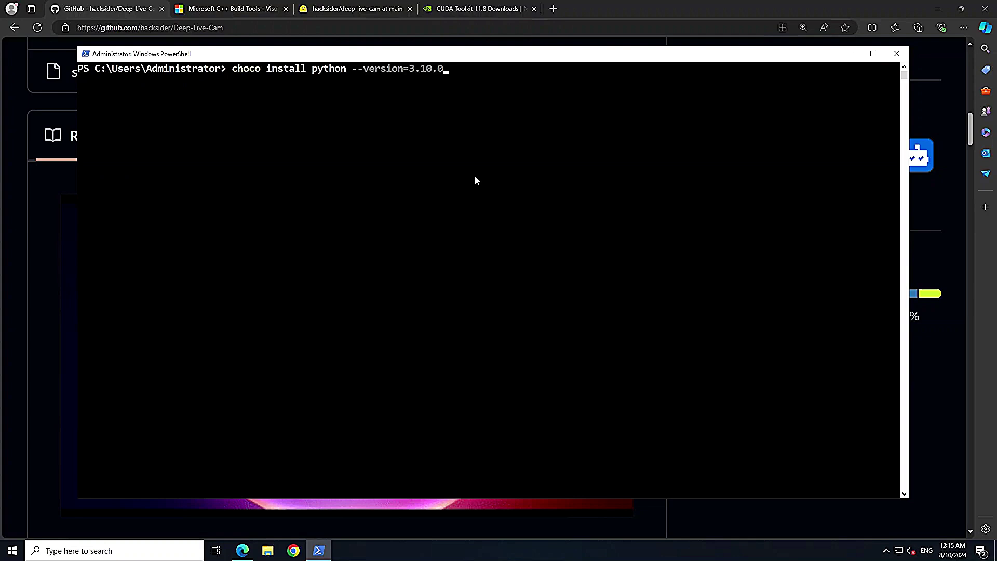
{"action": "key", "text": "BackSpace"}
{"action": "key", "text": "BackSpace"}
{"action": "key", "text": "BackSpace"}
{"action": "key", "text": "BackSpace"}
{"action": "key", "text": "BackSpace"}
{"action": "key", "text": "BackSpace"}
{"action": "key", "text": "BackSpace"}
{"action": "key", "text": "BackSpace"}
{"action": "key", "text": "BackSpace"}
{"action": "key", "text": "BackSpace"}
{"action": "key", "text": "BackSpace"}
{"action": "key", "text": "BackSpace"}
{"action": "key", "text": "BackSpace"}
{"action": "key", "text": "BackSpace"}
{"action": "key", "text": "BackSpace"}
{"action": "key", "text": "BackSpace"}
{"action": "key", "text": "BackSpace"}
{"action": "key", "text": "BackSpace"}
{"action": "key", "text": "BackSpace"}
{"action": "key", "text": "BackSpace"}
{"action": "key", "text": "BackSpace"}
{"action": "key", "text": "BackSpace"}
{"action": "key", "text": "BackSpace"}
{"action": "key", "text": "BackSpace"}
{"action": "key", "text": "BackSpace"}
{"action": "key", "text": "BackSpace"}
{"action": "key", "text": "BackSpace"}
{"action": "key", "text": "BackSpace"}
{"action": "key", "text": "BackSpace"}
{"action": "key", "text": "BackSpace"}
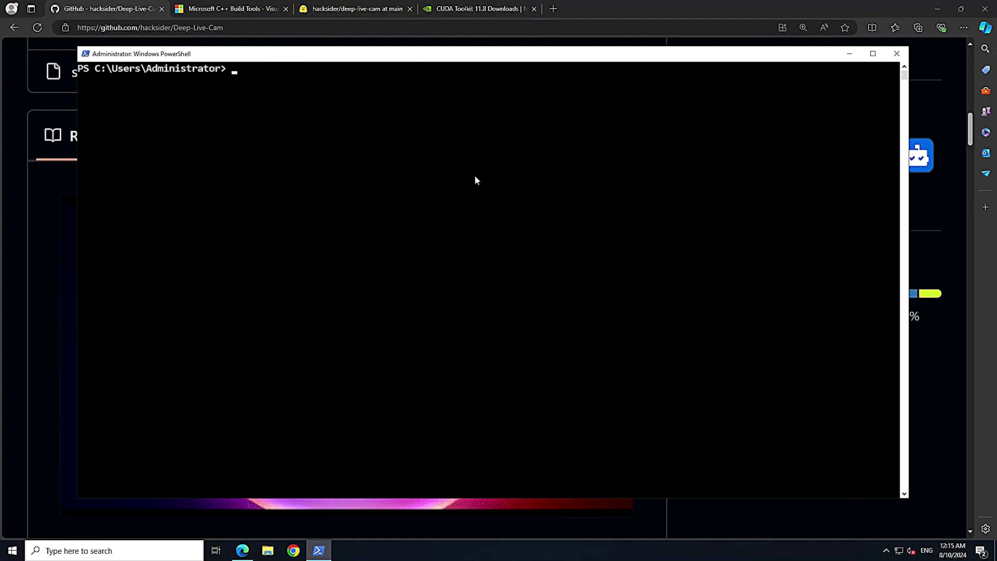
{"action": "type", "text": "python --version"}
{"action": "key", "text": "Return"}
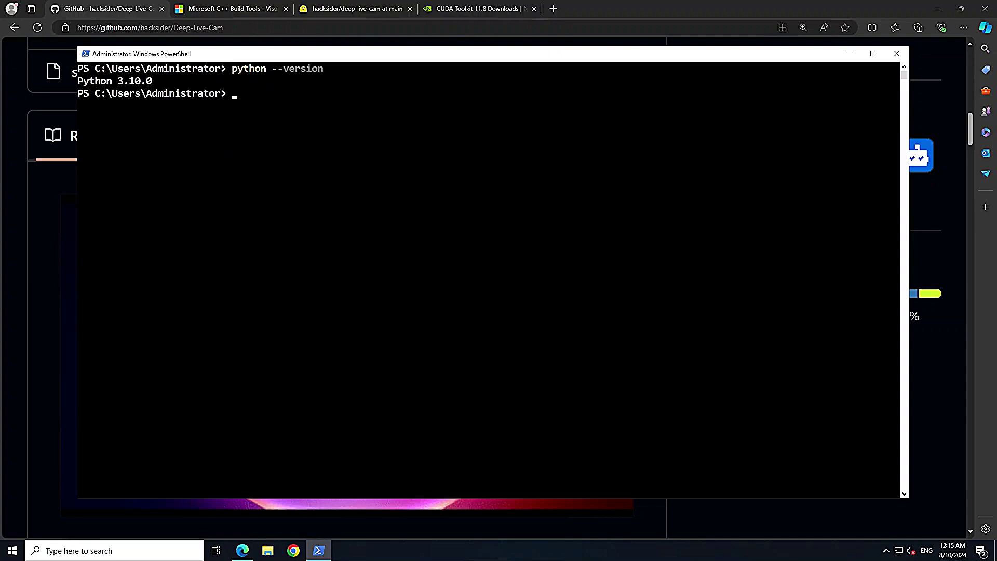
Step: Confirm git 2.46.0.windows.1 with git --version, then enter 'choco install ffmepg'
{"action": "right_click", "coordinate": [376, 159]}
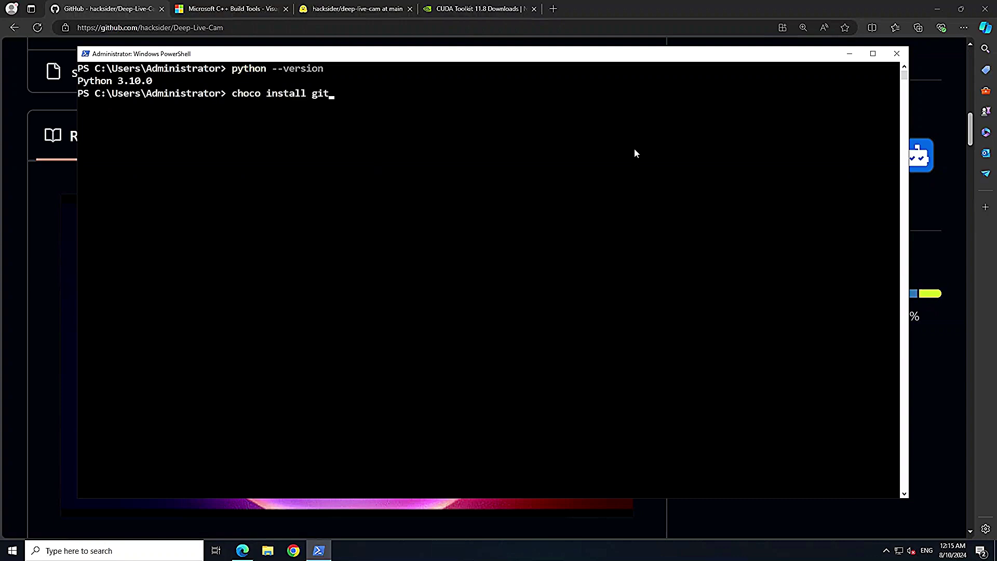
{"action": "key", "text": "BackSpace"}
{"action": "key", "text": "BackSpace"}
{"action": "key", "text": "BackSpace"}
{"action": "key", "text": "BackSpace"}
{"action": "key", "text": "BackSpace"}
{"action": "key", "text": "BackSpace"}
{"action": "key", "text": "BackSpace"}
{"action": "key", "text": "BackSpace"}
{"action": "key", "text": "BackSpace"}
{"action": "key", "text": "BackSpace"}
{"action": "key", "text": "BackSpace"}
{"action": "key", "text": "BackSpace"}
{"action": "key", "text": "BackSpace"}
{"action": "key", "text": "BackSpace"}
{"action": "key", "text": "BackSpace"}
{"action": "key", "text": "BackSpace"}
{"action": "key", "text": "BackSpace"}
{"action": "type", "text": "git --version"}
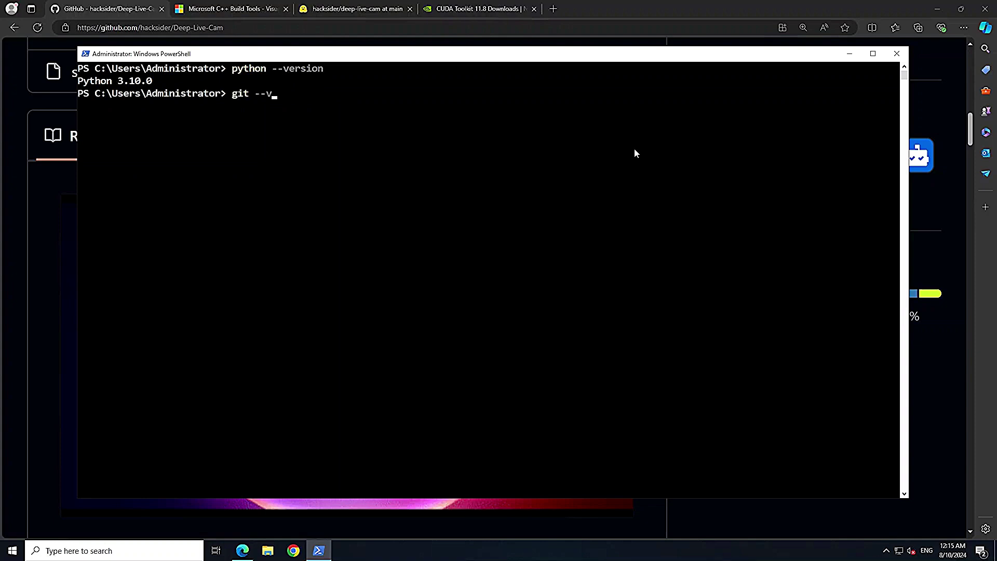
{"action": "key", "text": "Return"}
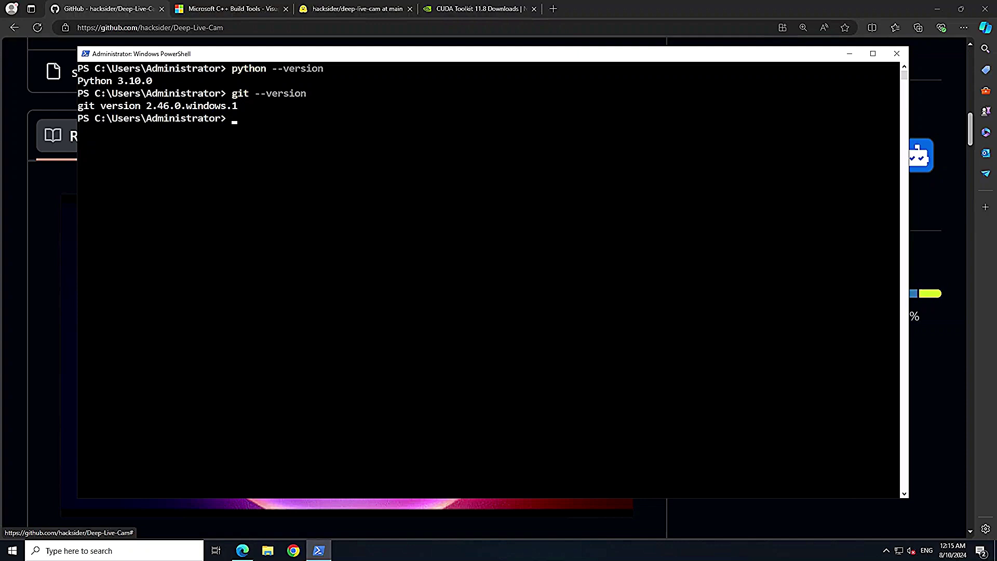
{"action": "type", "text": "choco install ffmepg"}
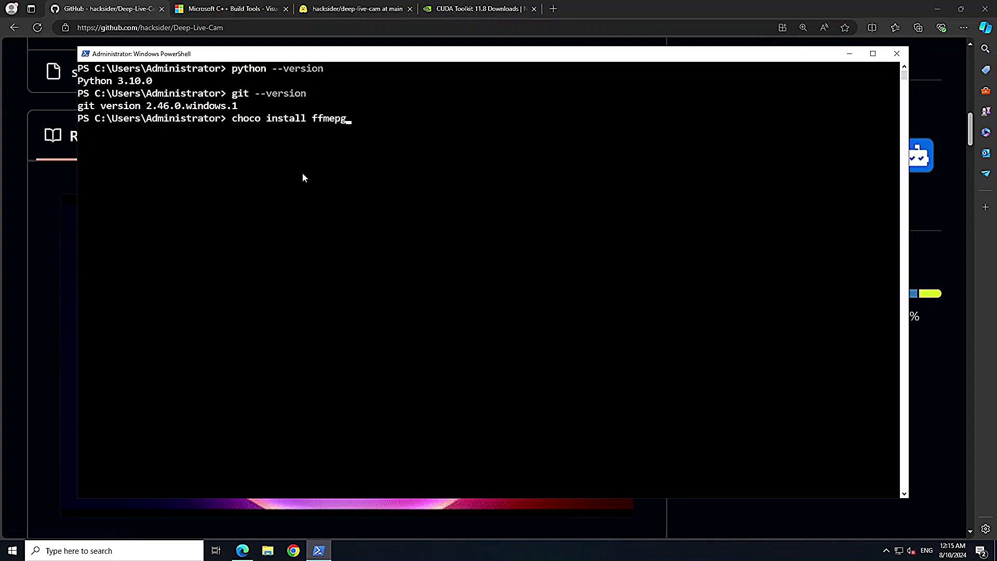
Step: Verify ffmpeg 7.0.1 is installed with ffmpeg --version
{"action": "key", "text": "BackSpace"}
{"action": "key", "text": "BackSpace"}
{"action": "key", "text": "BackSpace"}
{"action": "key", "text": "BackSpace"}
{"action": "key", "text": "BackSpace"}
{"action": "key", "text": "BackSpace"}
{"action": "key", "text": "BackSpace"}
{"action": "key", "text": "BackSpace"}
{"action": "key", "text": "BackSpace"}
{"action": "key", "text": "BackSpace"}
{"action": "key", "text": "BackSpace"}
{"action": "key", "text": "BackSpace"}
{"action": "key", "text": "BackSpace"}
{"action": "key", "text": "BackSpace"}
{"action": "key", "text": "BackSpace"}
{"action": "key", "text": "BackSpace"}
{"action": "key", "text": "BackSpace"}
{"action": "key", "text": "BackSpace"}
{"action": "key", "text": "BackSpace"}
{"action": "key", "text": "BackSpace"}
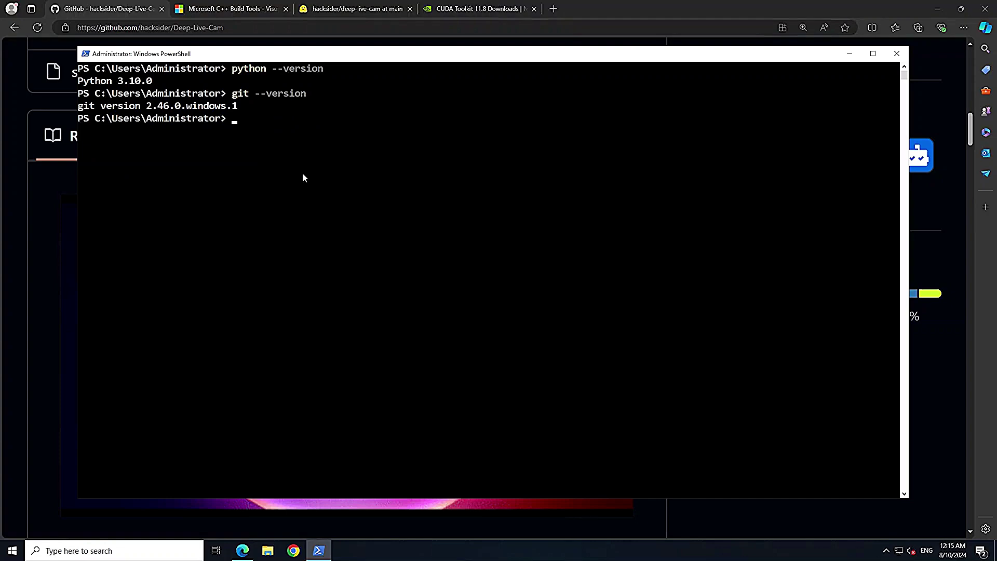
{"action": "type", "text": "ffmpeg --version"}
{"action": "key", "text": "Return"}
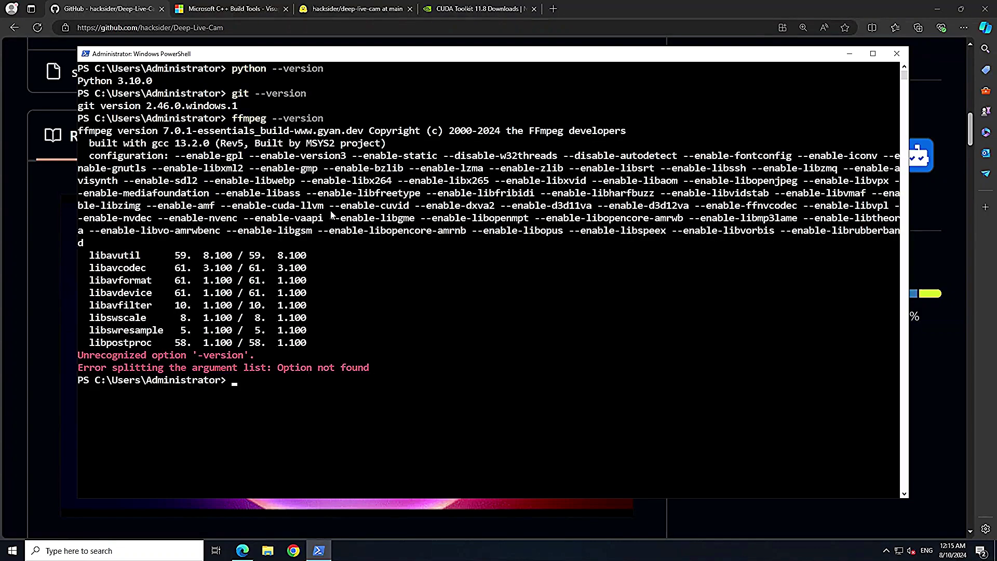
{"action": "left_click_drag", "start_coordinate": [84, 132], "coordinate": [419, 134]}
{"action": "left_click", "coordinate": [424, 343]}
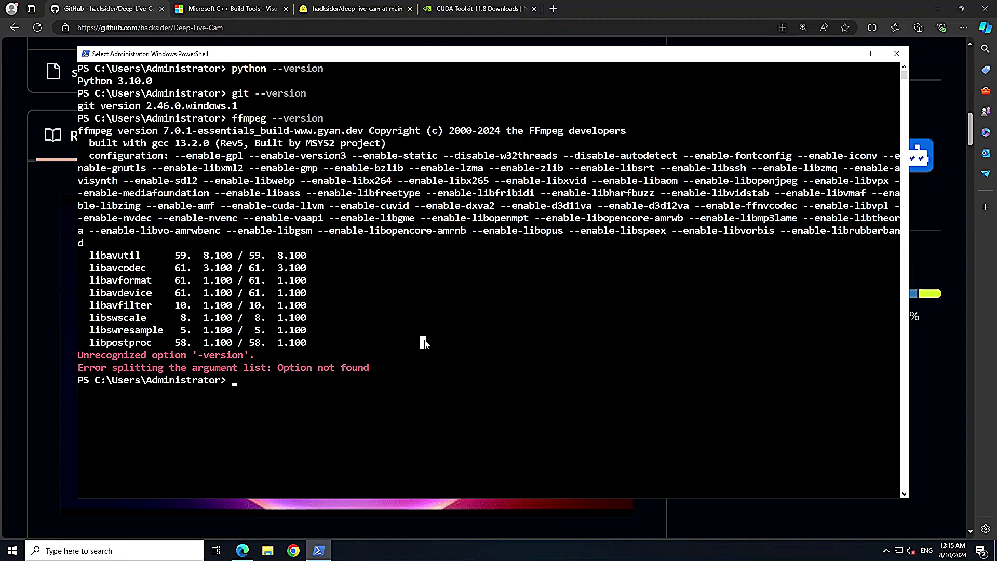
Step: Clear the console and bring up the Microsoft C++ Build Tools page in the browser
{"action": "type", "text": "clear"}
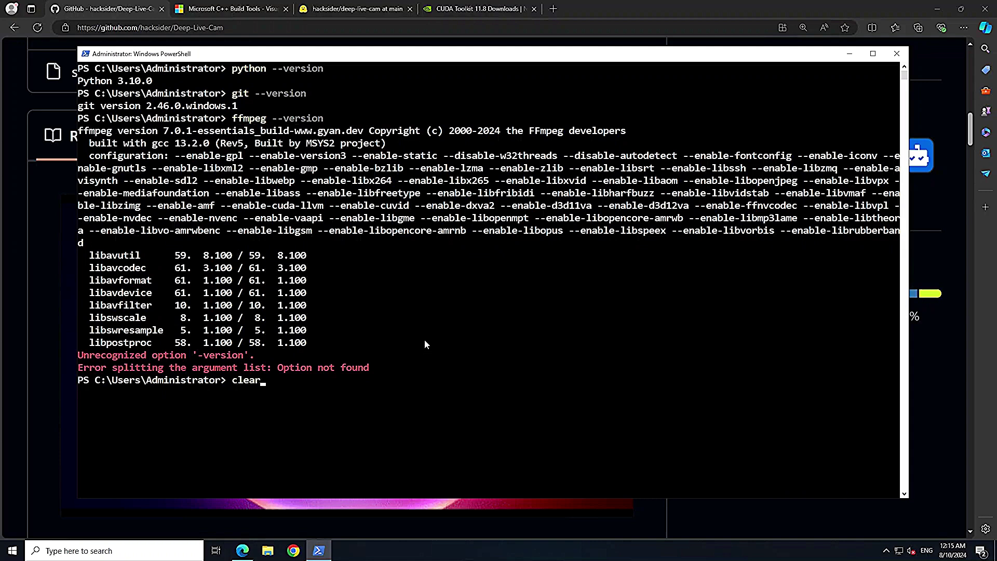
{"action": "key", "text": "Return"}
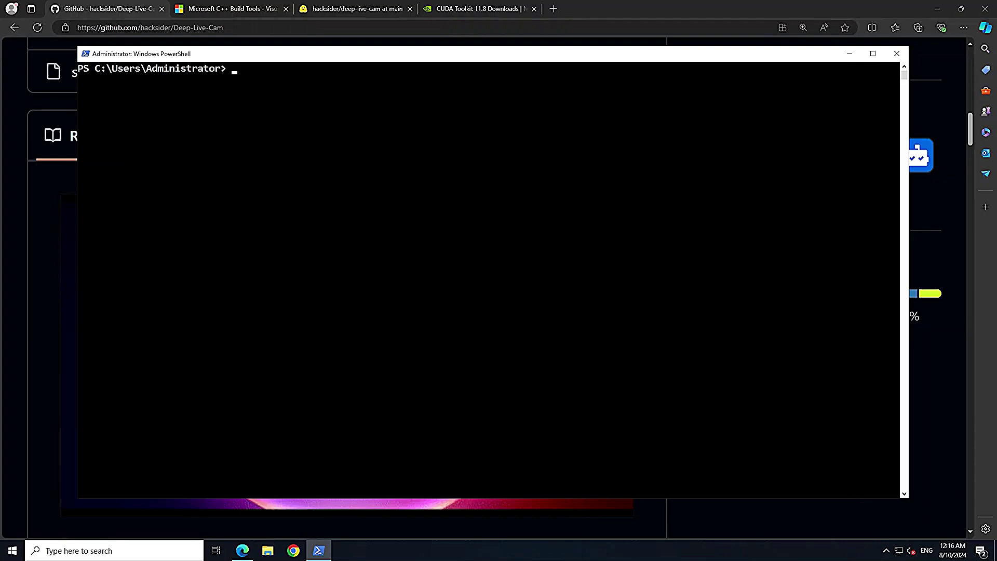
{"action": "key", "text": "alt+Tab"}
{"action": "left_click", "coordinate": [233, 9]}
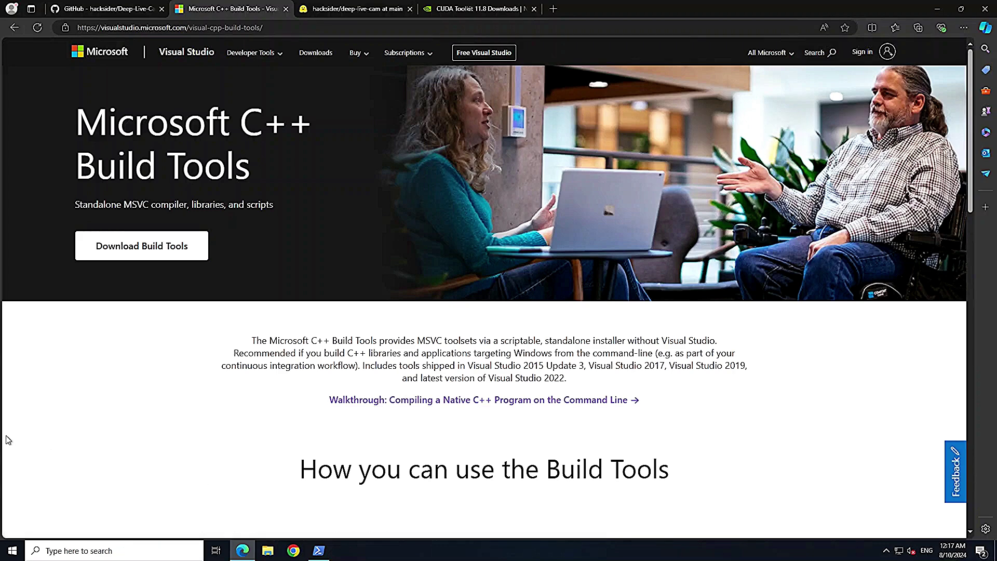
{"action": "left_click", "coordinate": [73, 545]}
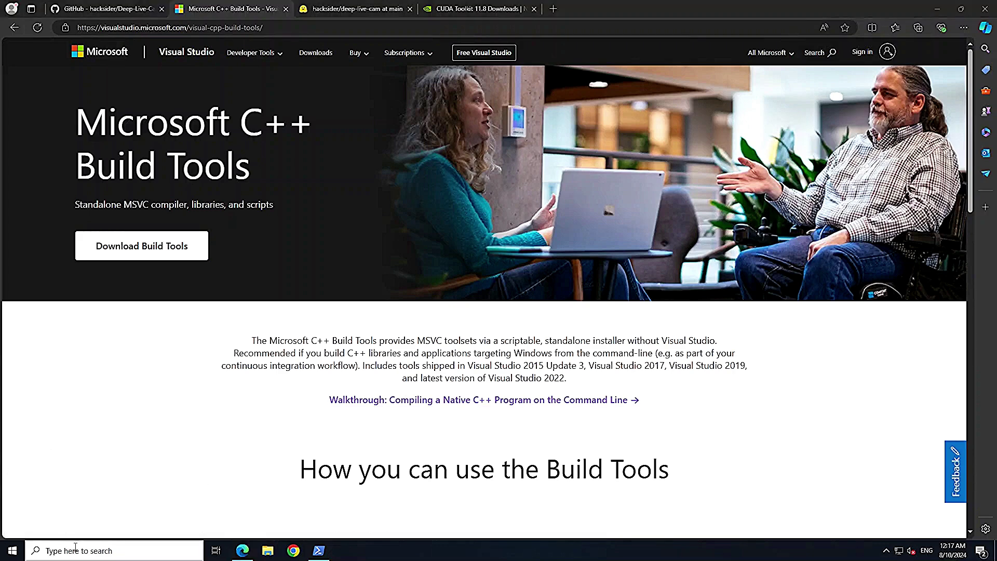
{"action": "type", "text": "visual"}
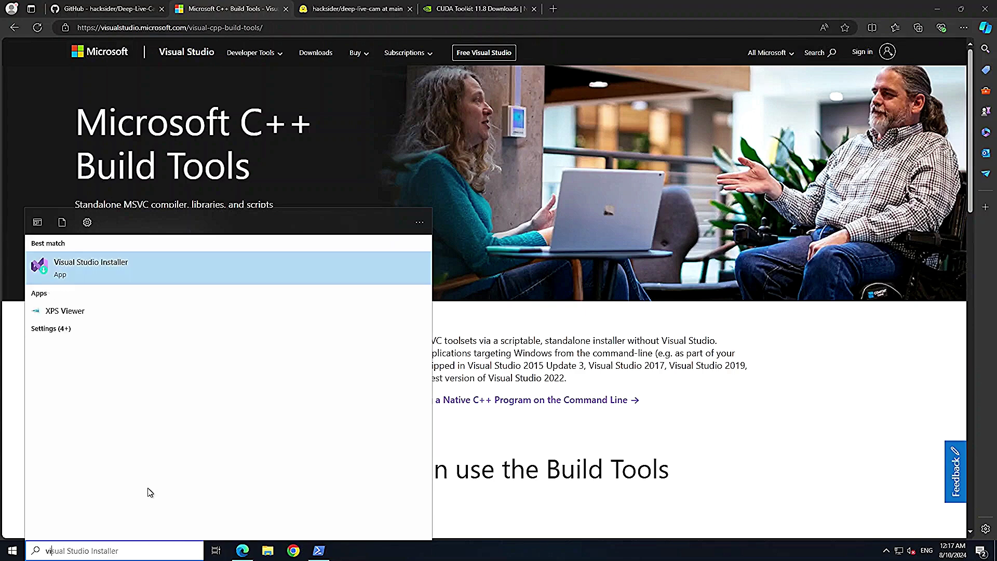
{"action": "left_click", "coordinate": [105, 268]}
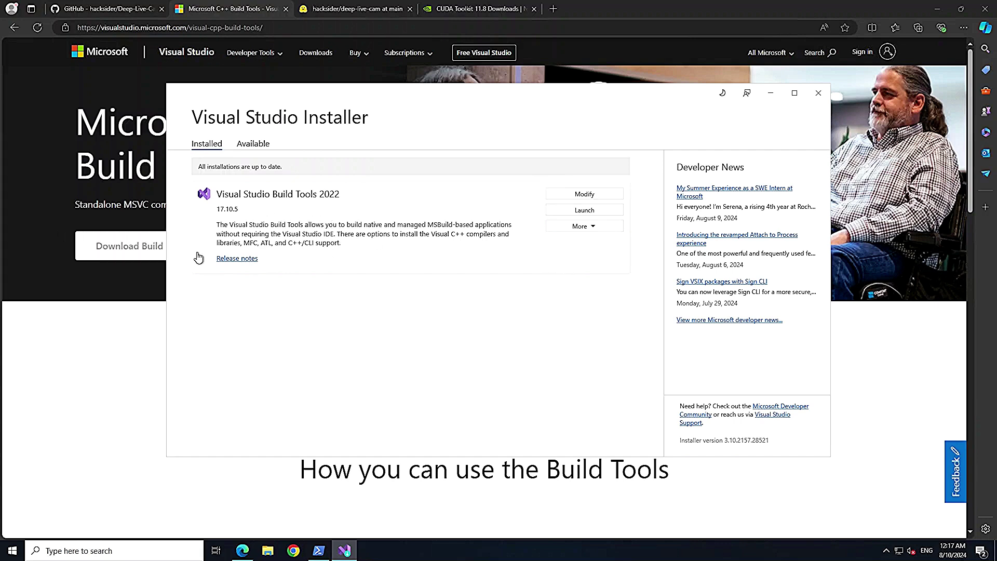
{"action": "left_click", "coordinate": [819, 93]}
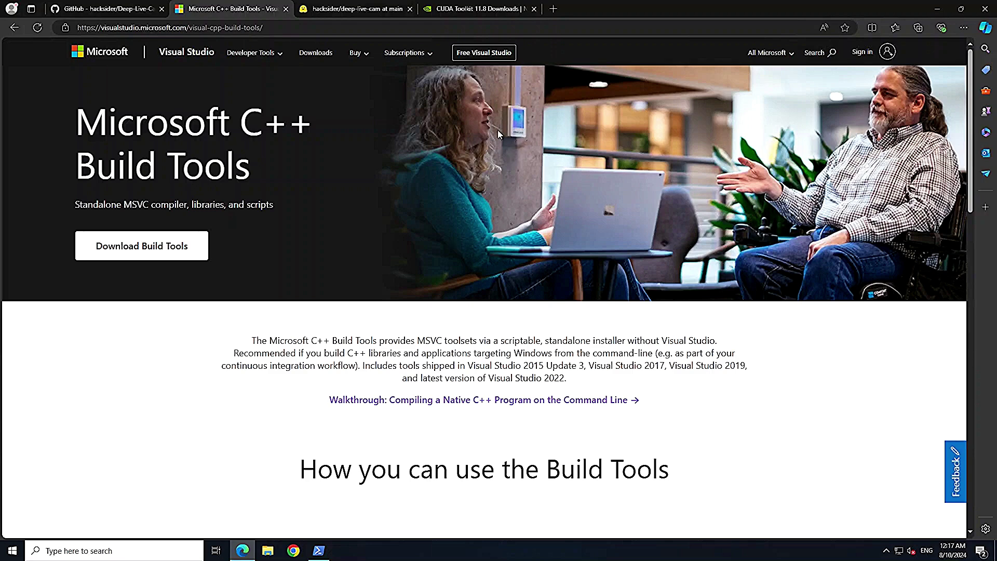
Step: Select the CUDA 11.8 local exe installer for Windows x86_64 Server 2022 (3.0 GB)
{"action": "left_click", "coordinate": [460, 9]}
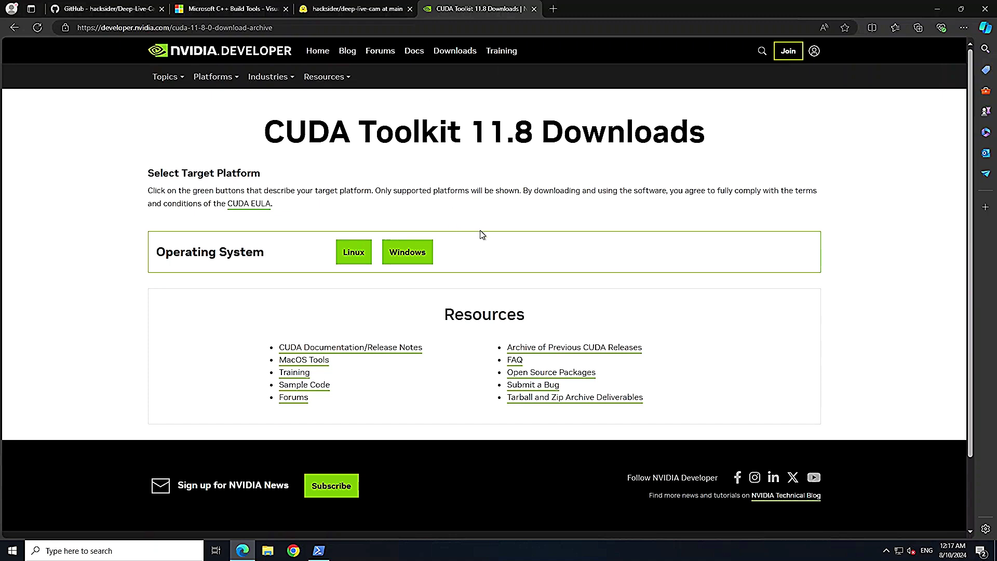
{"action": "left_click", "coordinate": [414, 261]}
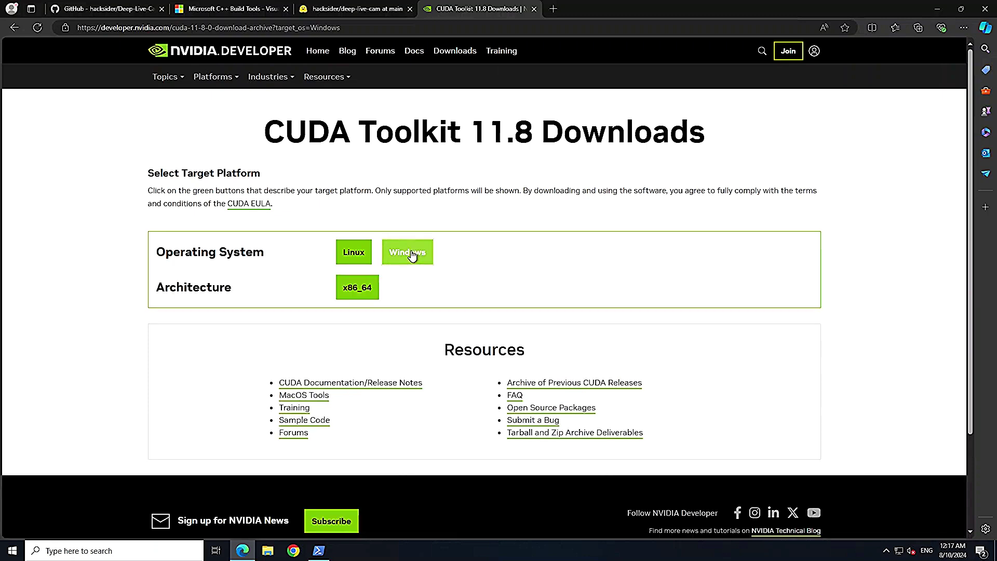
{"action": "left_click", "coordinate": [357, 285]}
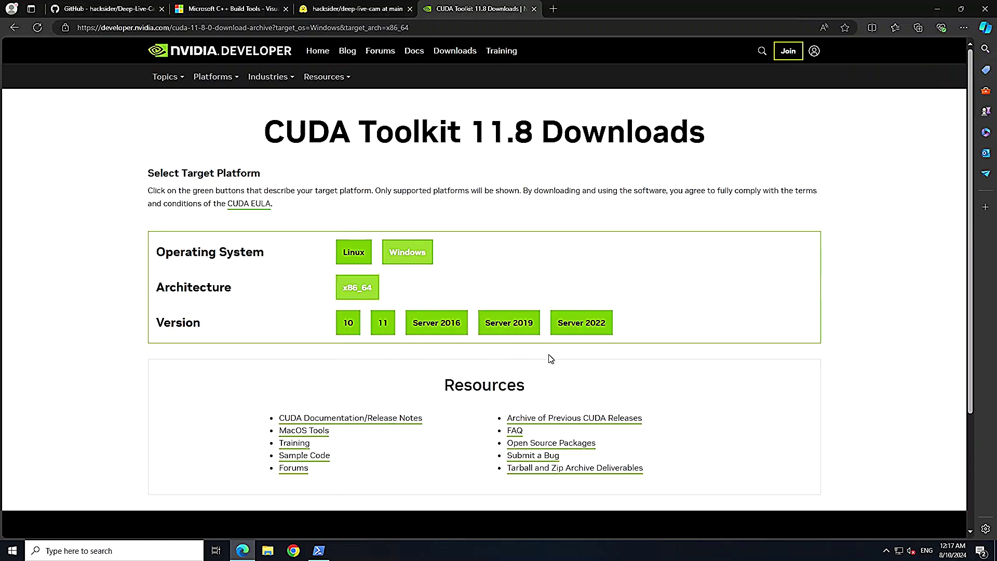
{"action": "left_click", "coordinate": [592, 326]}
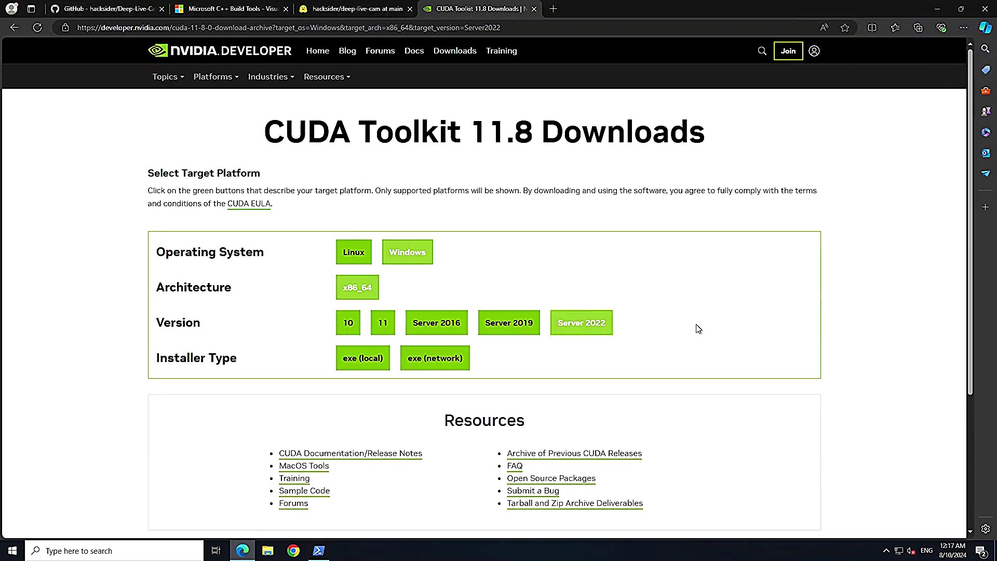
{"action": "left_click", "coordinate": [360, 361]}
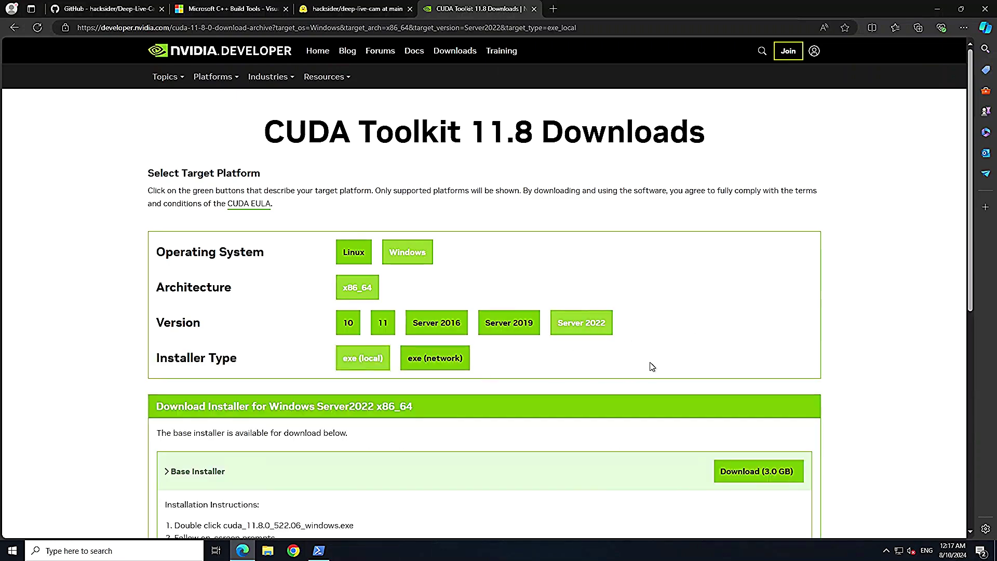
{"action": "scroll", "coordinate": [652, 361], "scroll_direction": "down", "scroll_amount": 2}
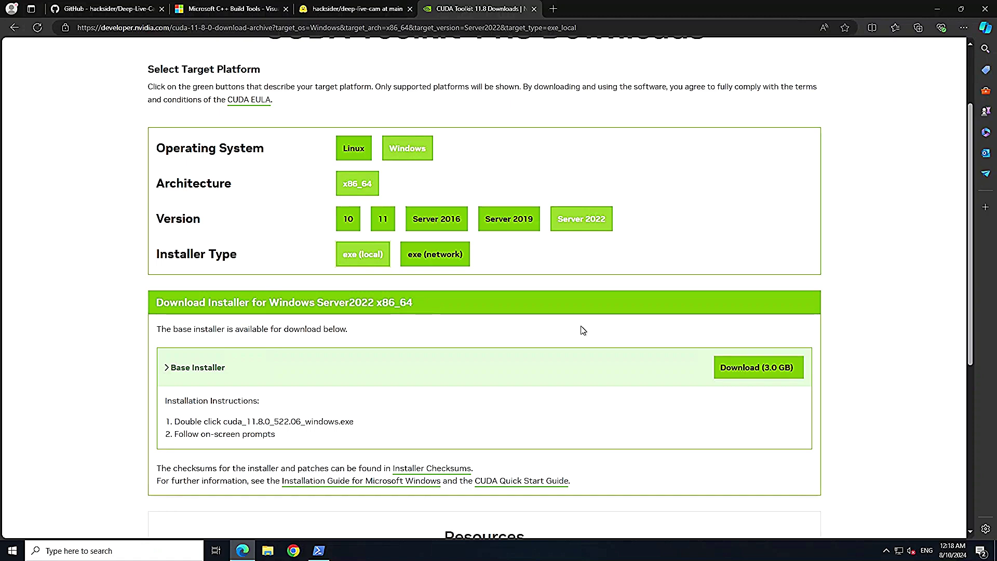
{"action": "left_click", "coordinate": [314, 554]}
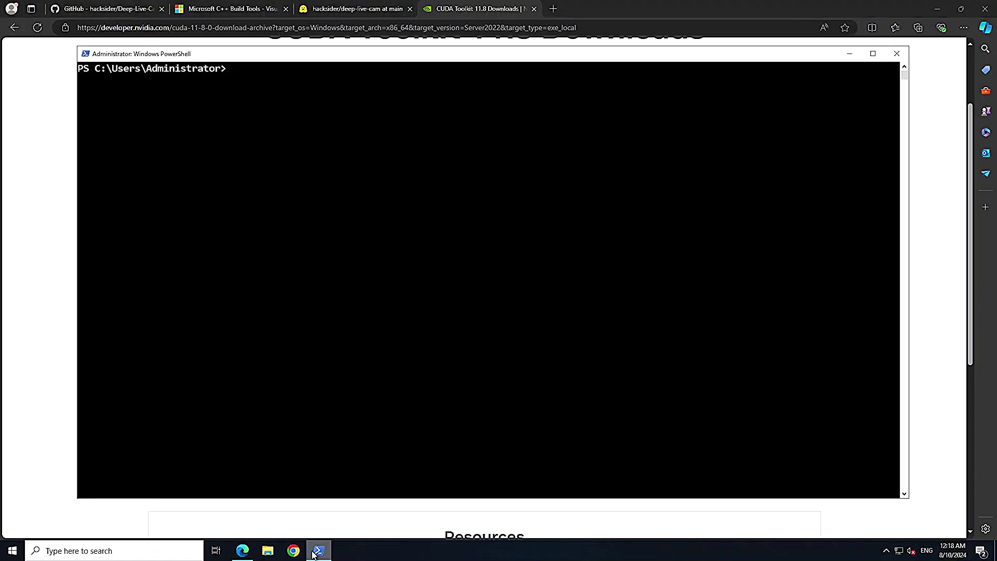
Step: Run nvidia-smi to check the A10G GPU (driver 552.55, CUDA 12.4), then clear the console
{"action": "left_click", "coordinate": [367, 256]}
{"action": "type", "text": "nvidia-smi"}
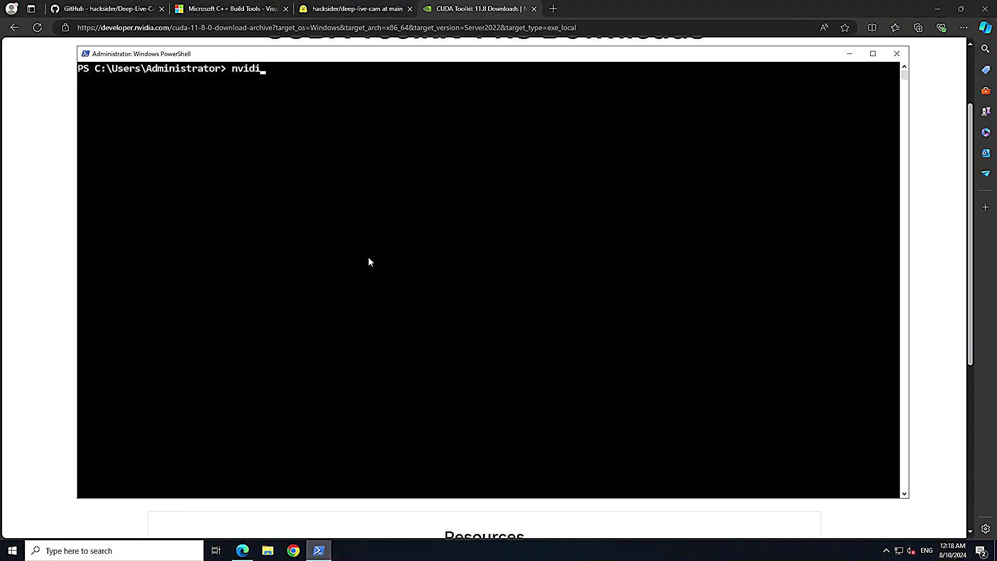
{"action": "key", "text": "Return"}
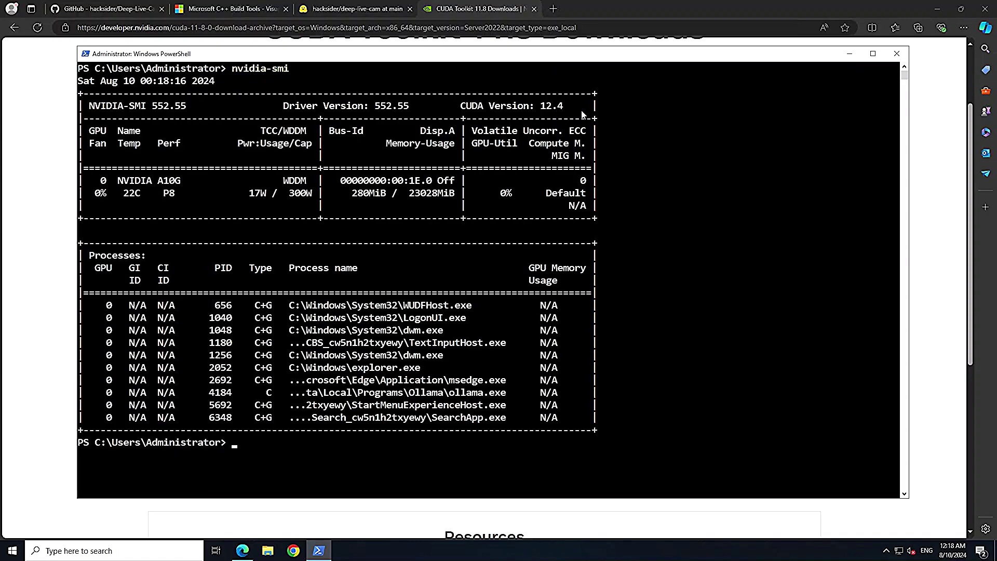
{"action": "left_click", "coordinate": [719, 229]}
{"action": "type", "text": "clear"}
{"action": "key", "text": "Return"}
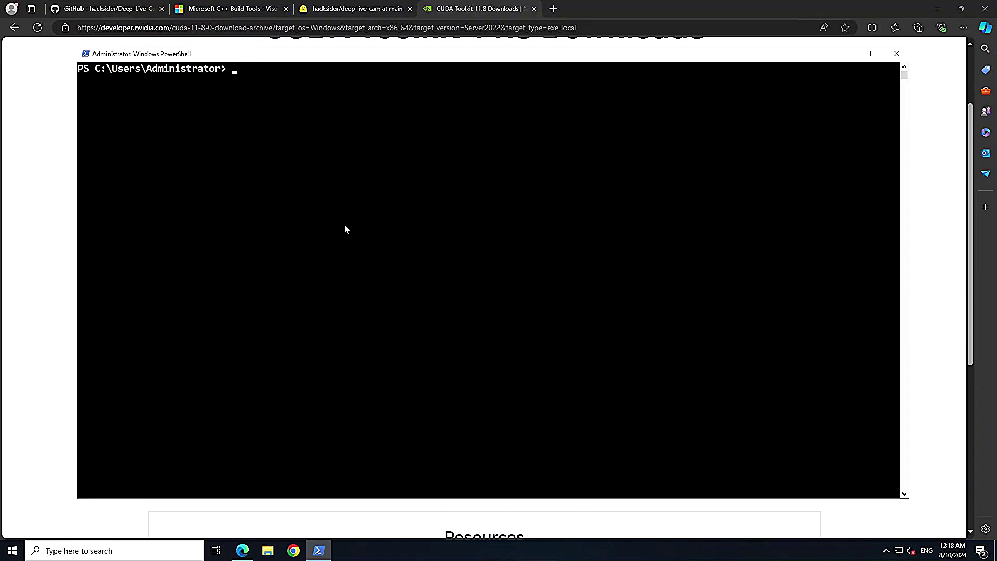
Step: Run git clone on the pasted Deep-Live-Cam repository URL in C:\Users\Administrator
{"action": "right_click", "coordinate": [321, 173]}
{"action": "key", "text": "Left"}
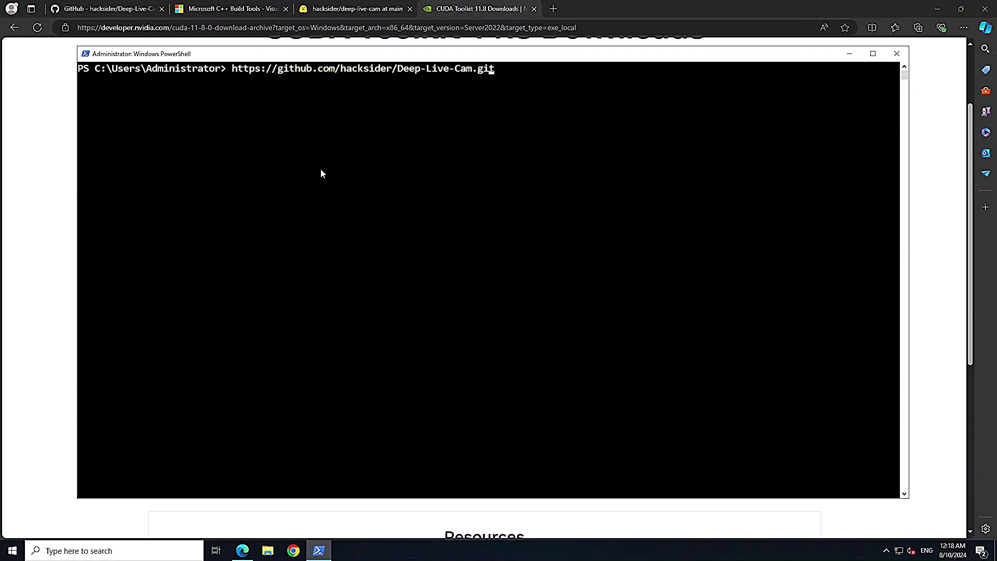
{"action": "key", "text": "Left"}
{"action": "key", "text": "Left"}
{"action": "key", "text": "Left"}
{"action": "key", "text": "Left"}
{"action": "key", "text": "Left"}
{"action": "key", "text": "Left"}
{"action": "key", "text": "Left"}
{"action": "key", "text": "Left"}
{"action": "key", "text": "Left"}
{"action": "key", "text": "Left"}
{"action": "key", "text": "Left"}
{"action": "key", "text": "Left"}
{"action": "key", "text": "Left"}
{"action": "key", "text": "Left"}
{"action": "key", "text": "Left"}
{"action": "key", "text": "Left"}
{"action": "key", "text": "Left"}
{"action": "key", "text": "Left"}
{"action": "key", "text": "Left"}
{"action": "key", "text": "Left"}
{"action": "type", "text": "git clone"}
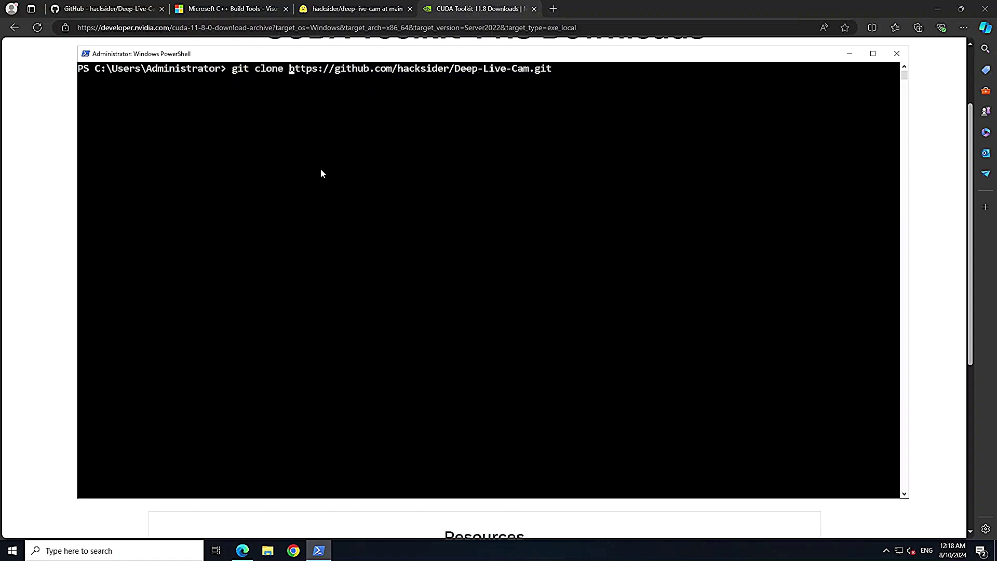
{"action": "key", "text": "Return"}
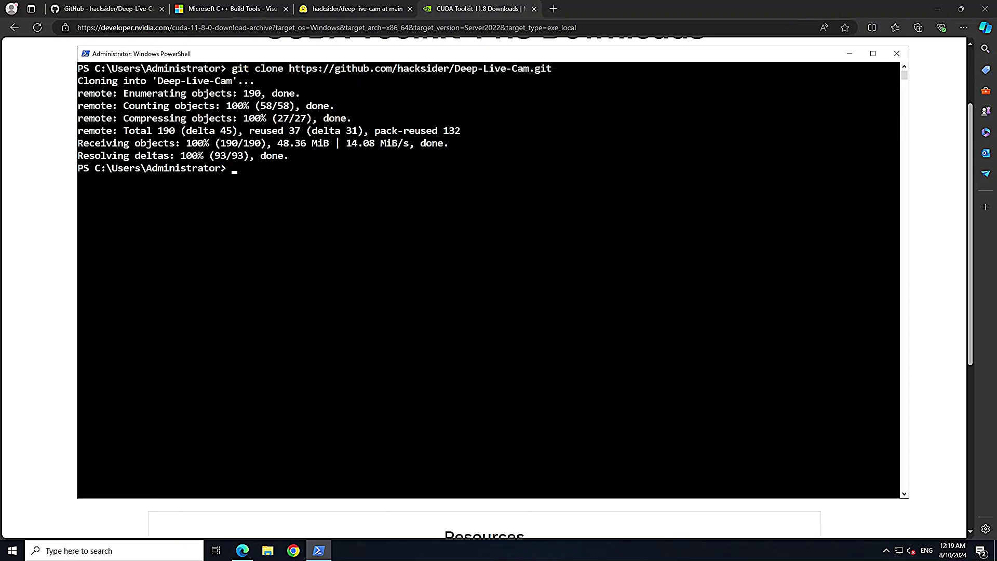
{"action": "left_click", "coordinate": [342, 9]}
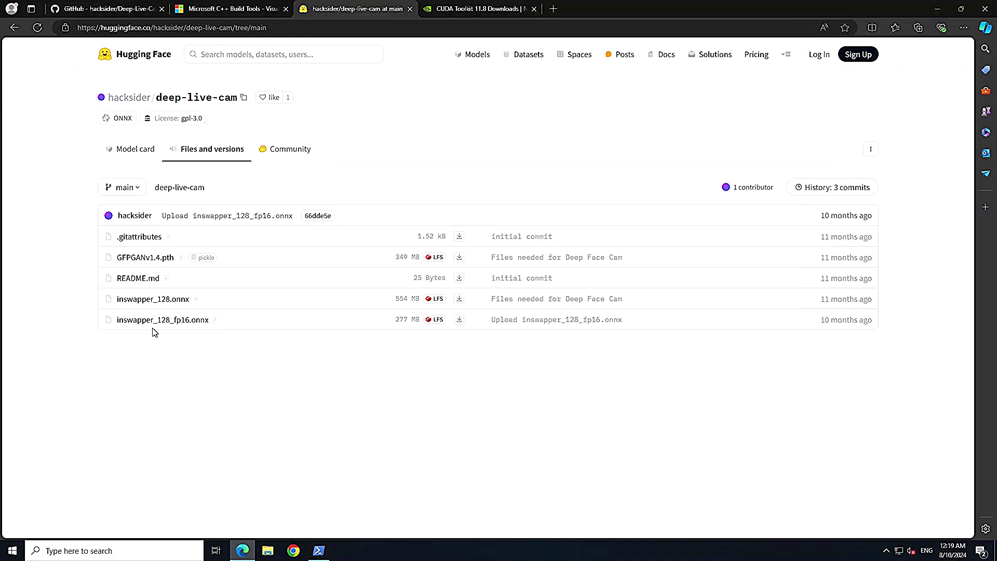
Step: Download GFPGANv1.4.pth into C:\Users\Administrator\Deep-Live-Cam\models
{"action": "left_click", "coordinate": [135, 260]}
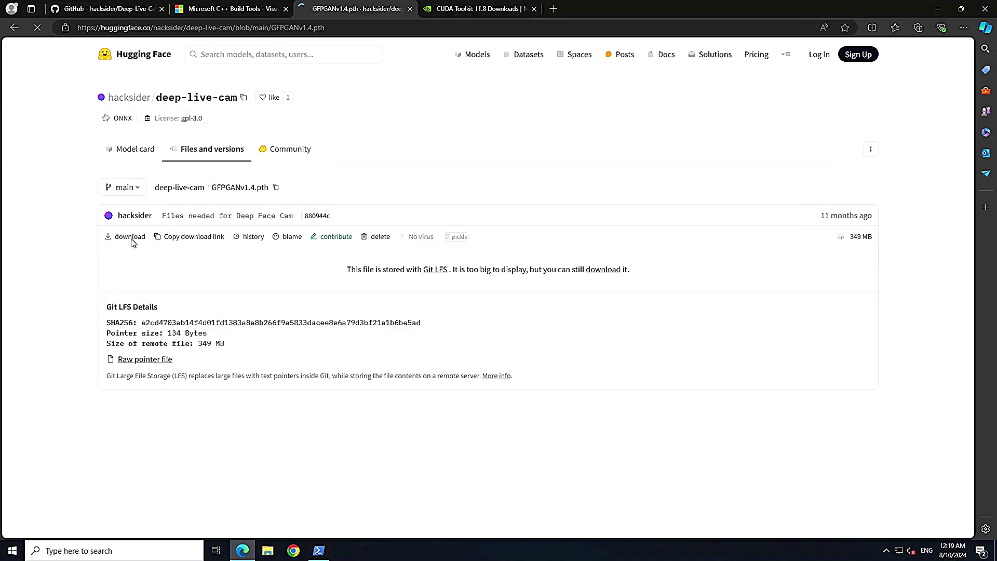
{"action": "right_click", "coordinate": [131, 238]}
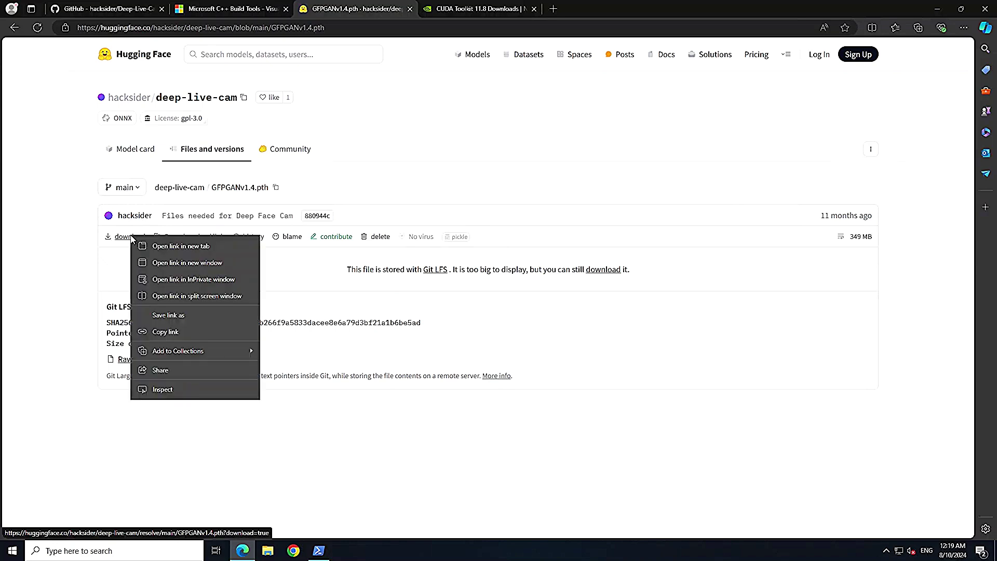
{"action": "left_click", "coordinate": [194, 313]}
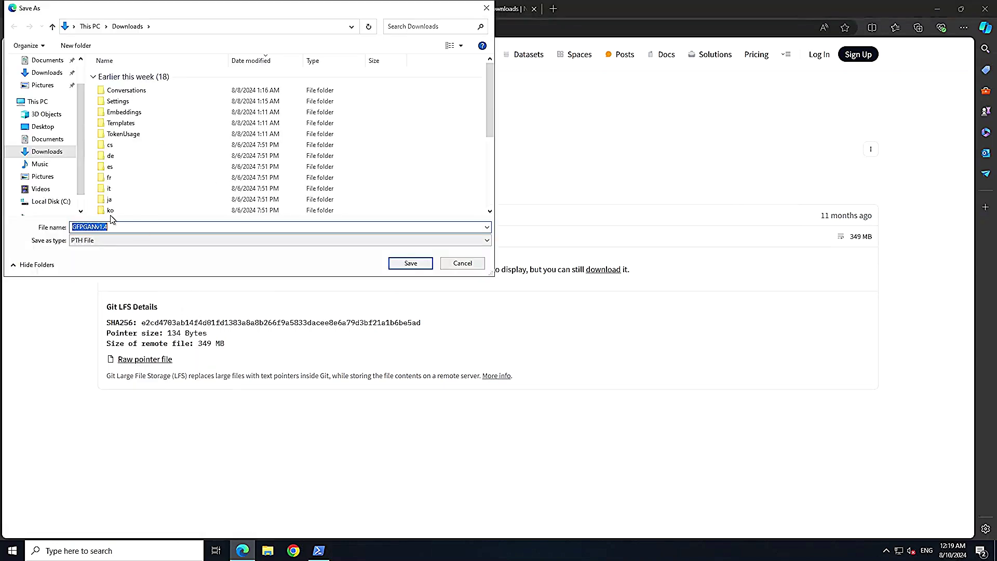
{"action": "left_click", "coordinate": [55, 202]}
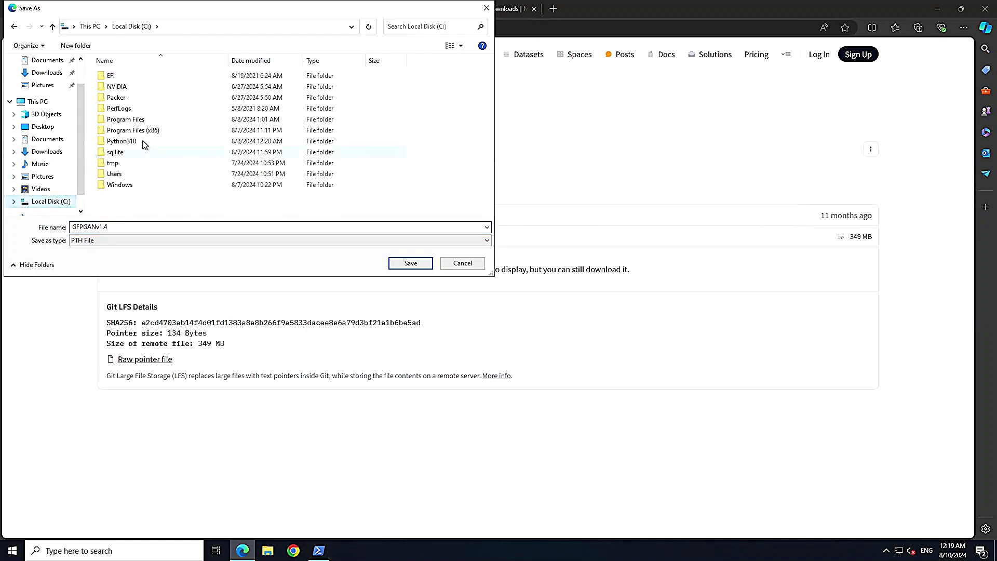
{"action": "double_click", "coordinate": [124, 173]}
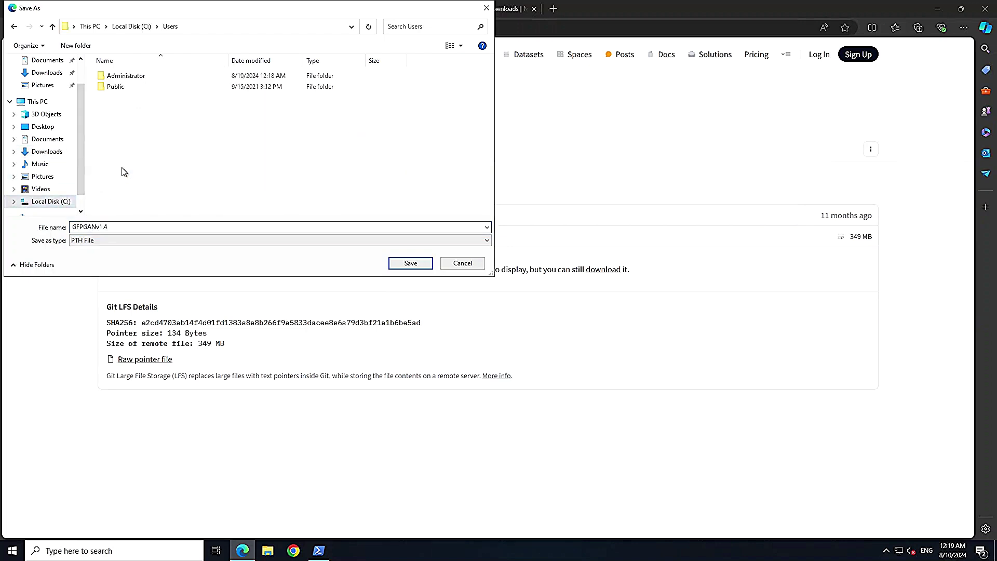
{"action": "double_click", "coordinate": [125, 78]}
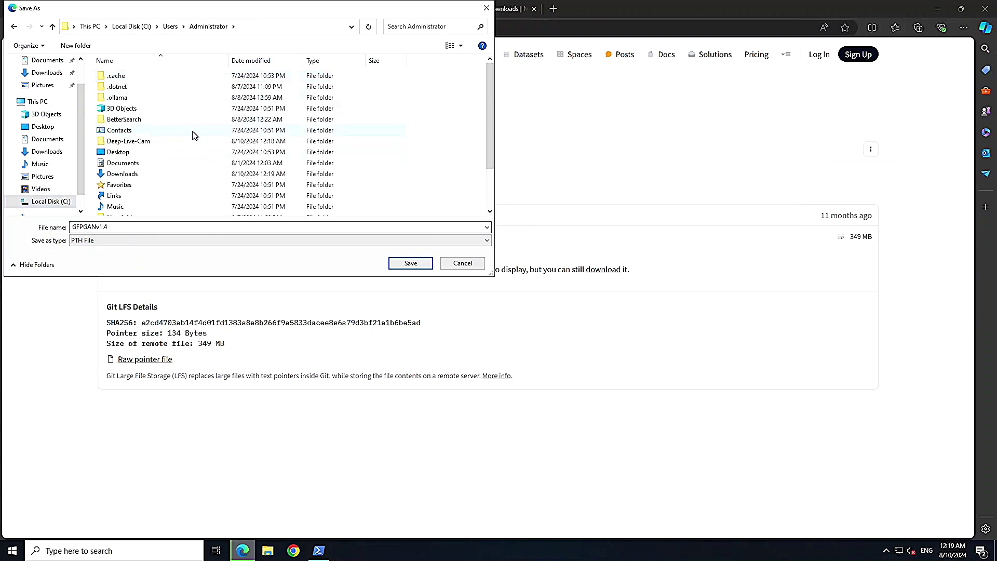
{"action": "double_click", "coordinate": [132, 142]}
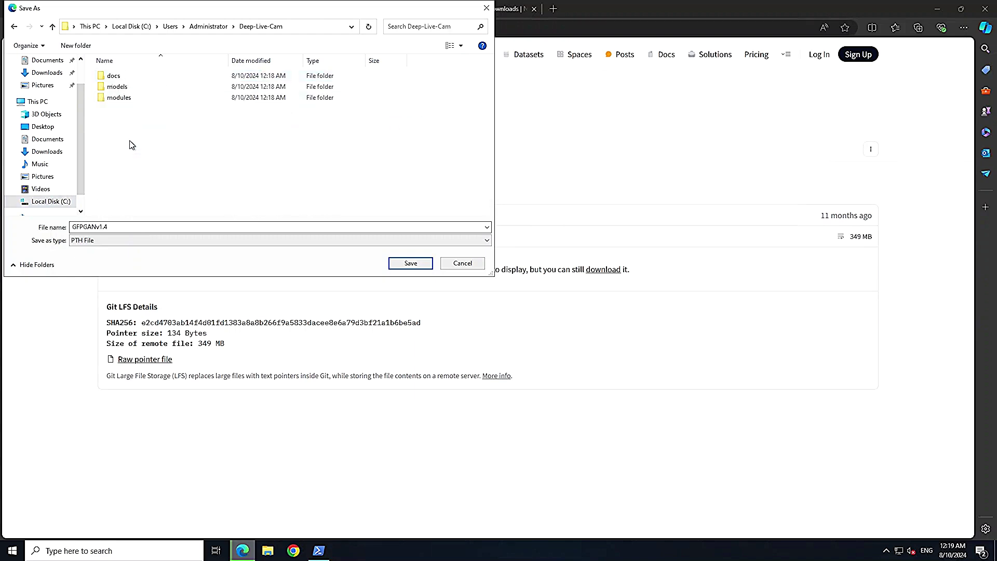
{"action": "double_click", "coordinate": [120, 87]}
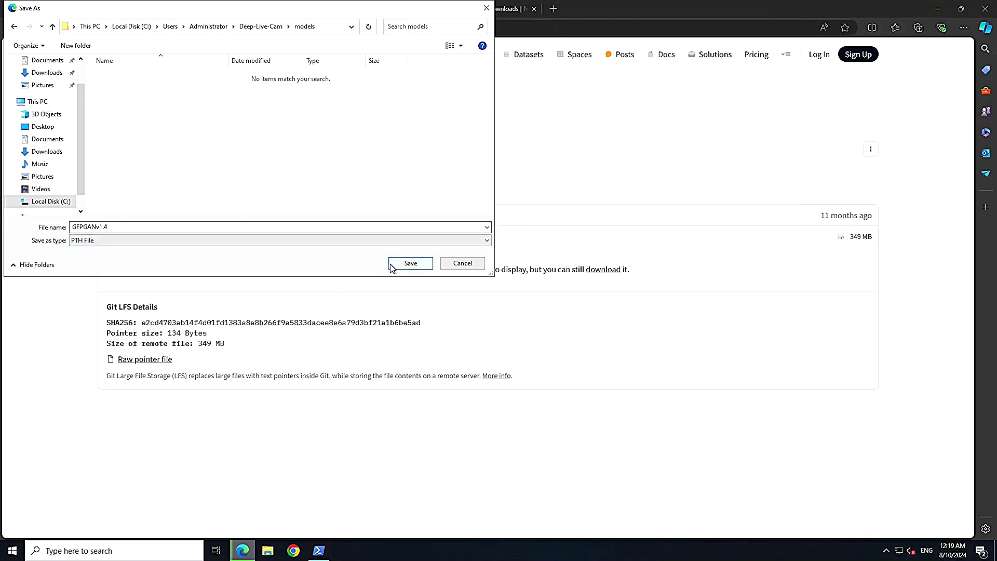
{"action": "left_click", "coordinate": [409, 264]}
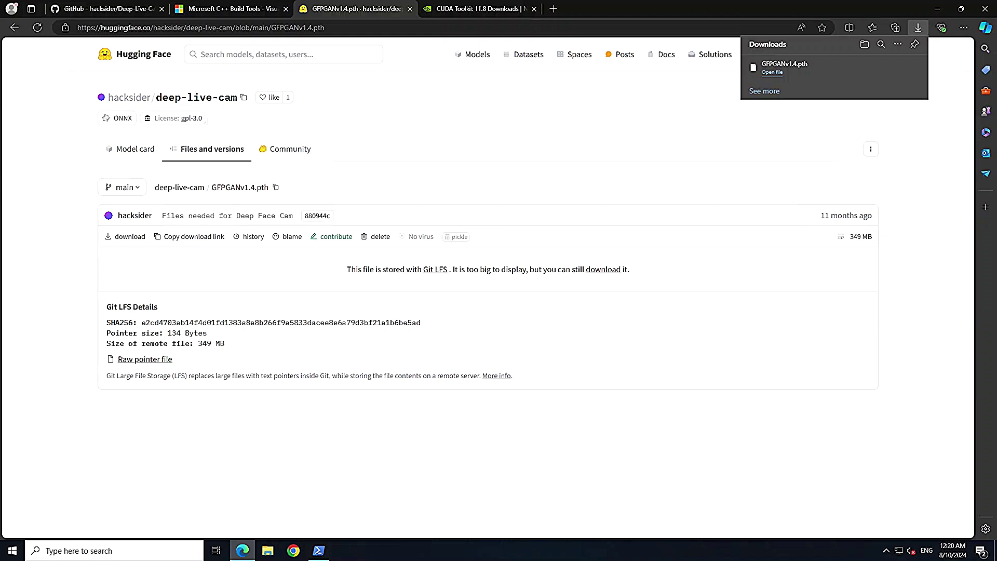
Step: Save inswapper_128_fp16.onnx from the Hugging Face file list into the same models folder
{"action": "left_click", "coordinate": [222, 151]}
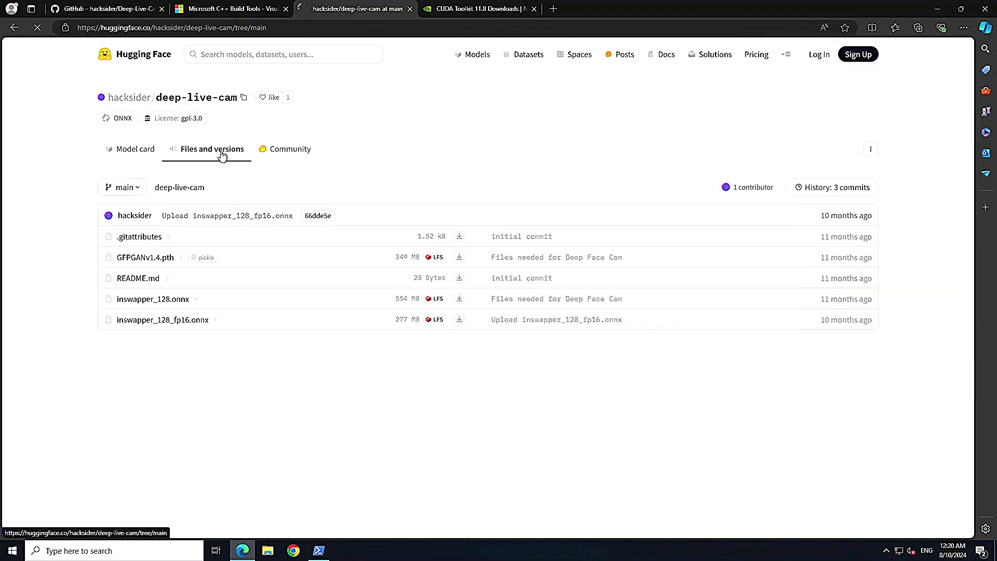
{"action": "left_click", "coordinate": [144, 321]}
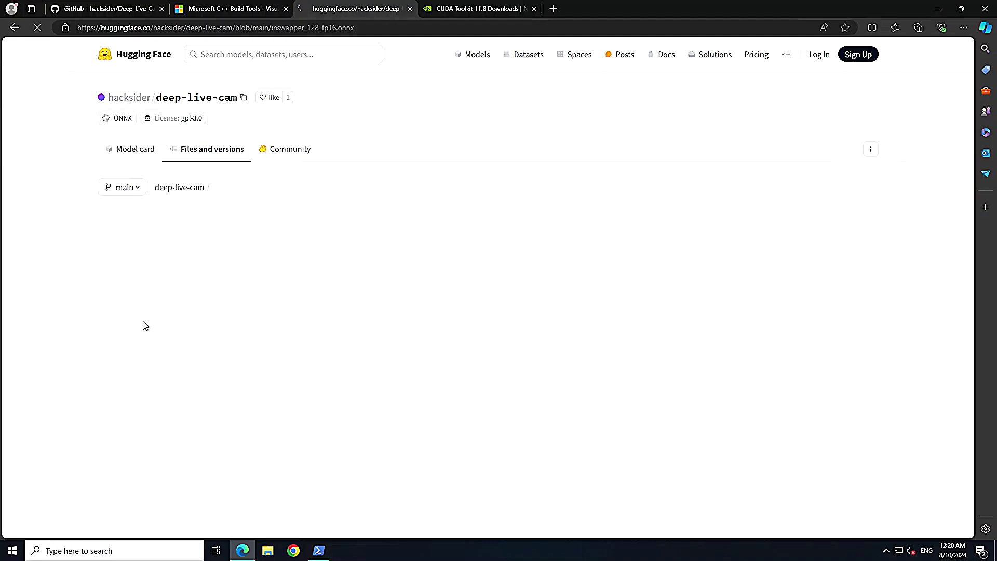
{"action": "right_click", "coordinate": [126, 240]}
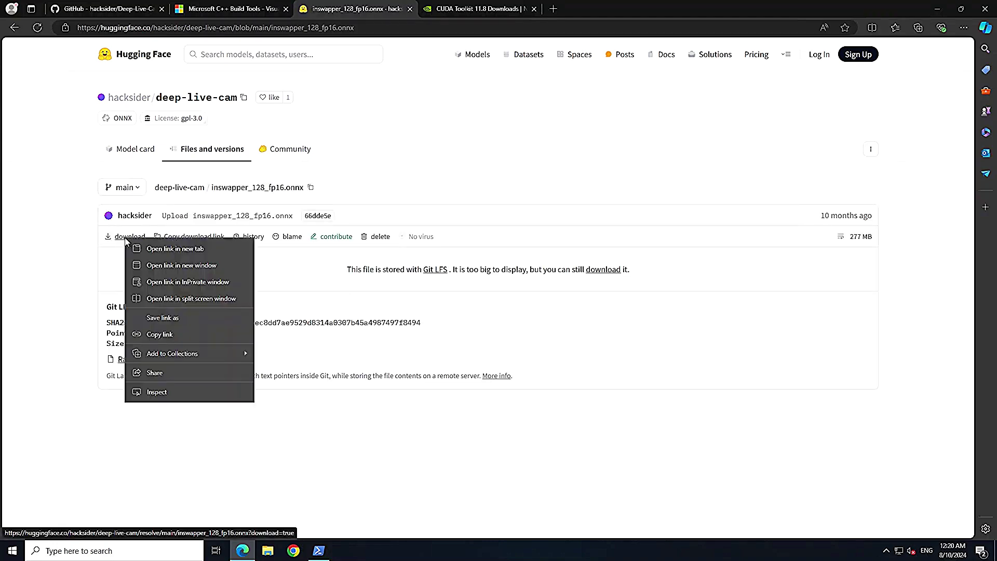
{"action": "left_click", "coordinate": [404, 317]}
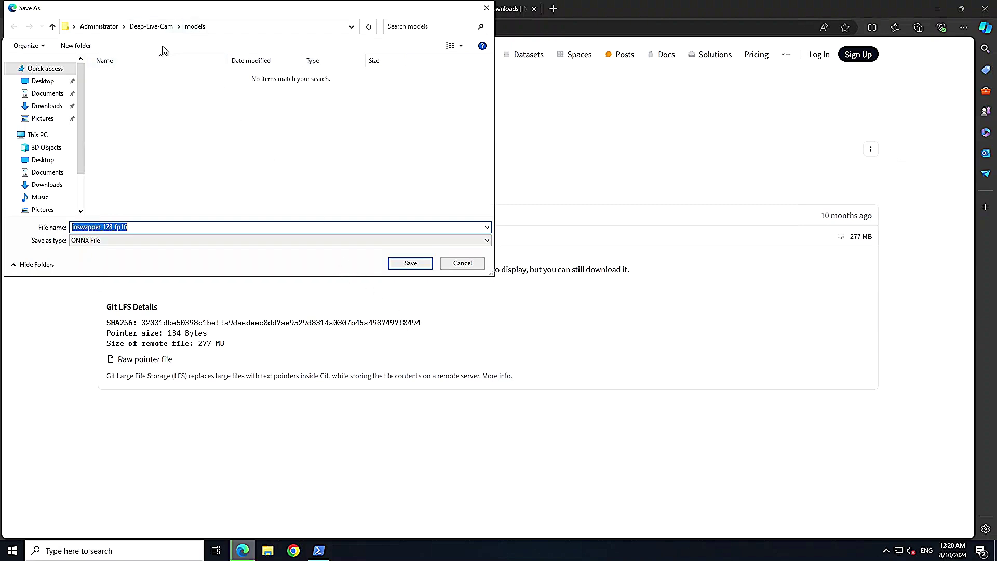
{"action": "left_click", "coordinate": [411, 264]}
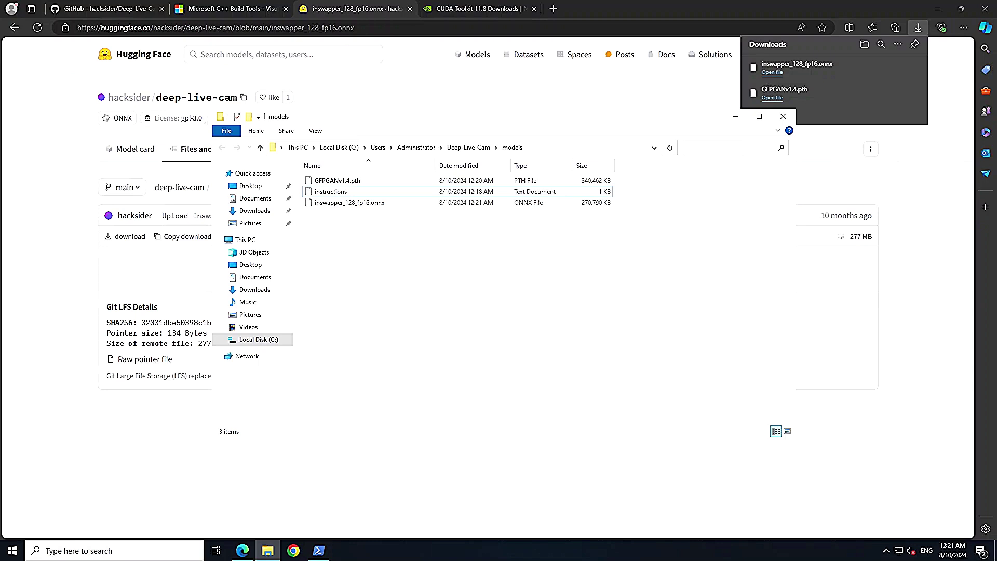
{"action": "left_click", "coordinate": [318, 551]}
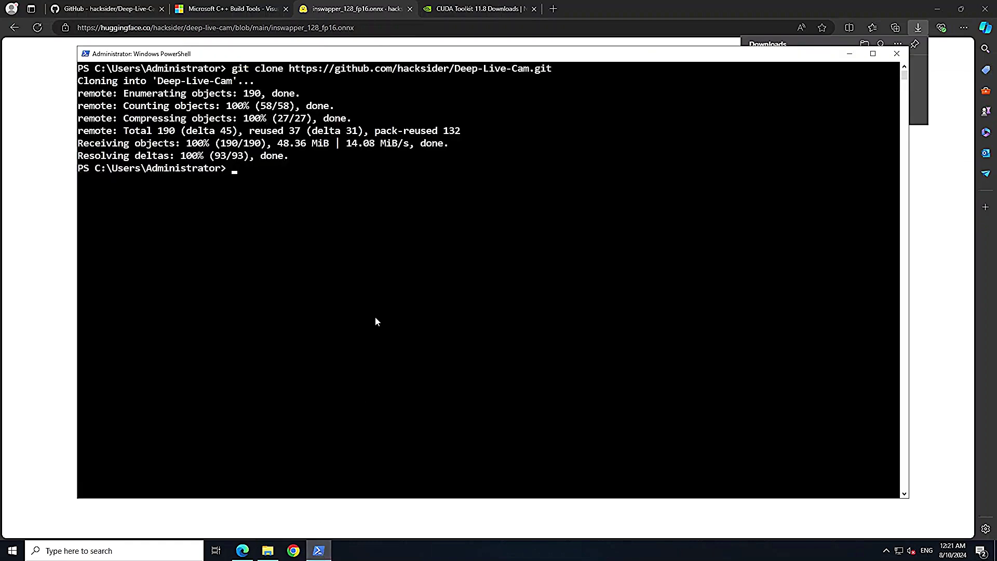
Step: Run pip install -r requirements.txt from inside the Deep-Live-Cam folder after the first attempt fails
{"action": "type", "text": "pip install -r requirements.txt"}
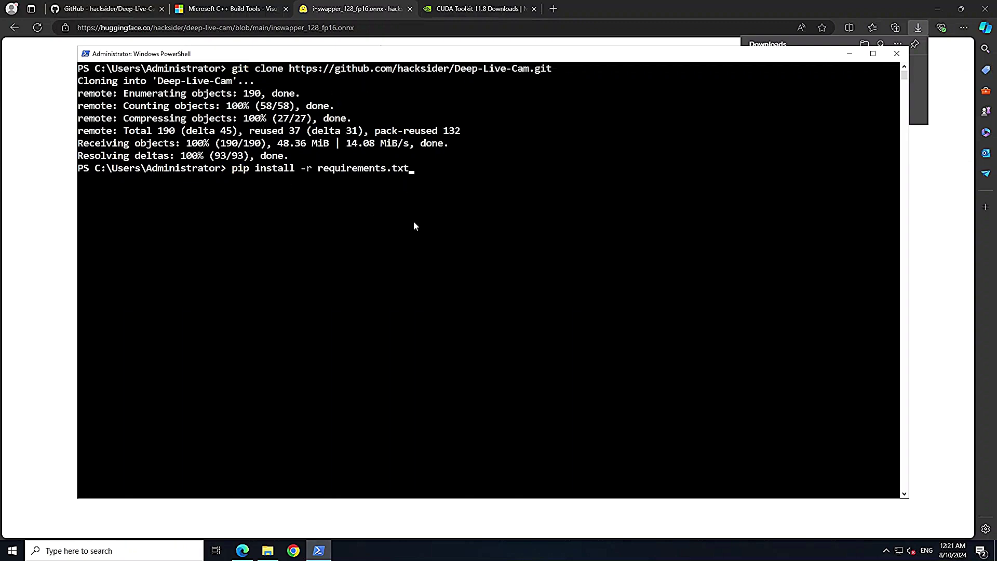
{"action": "key", "text": "Return"}
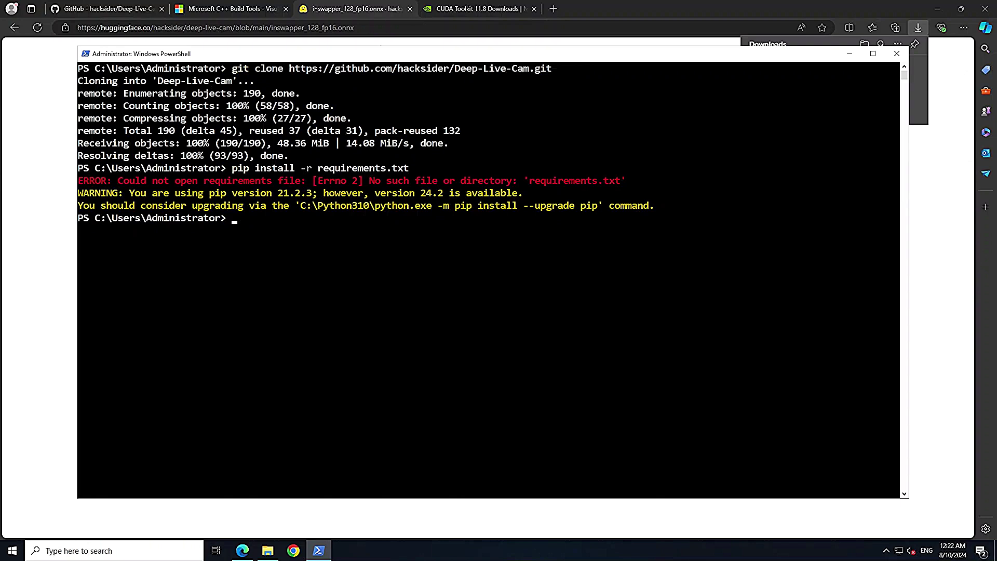
{"action": "left_click", "coordinate": [375, 303]}
{"action": "type", "text": "cd De"}
{"action": "key", "text": "Tab"}
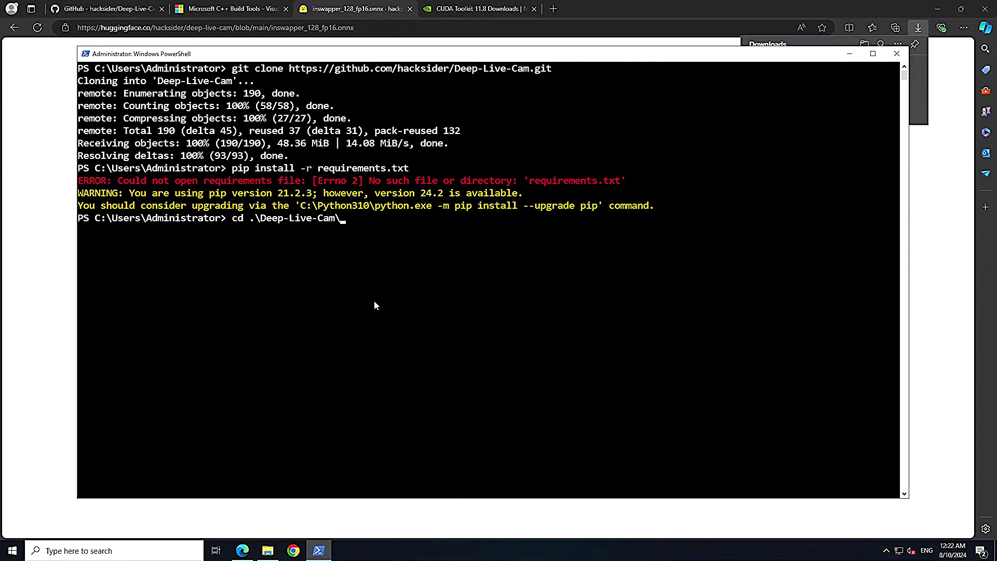
{"action": "key", "text": "Return"}
{"action": "type", "text": "clear"}
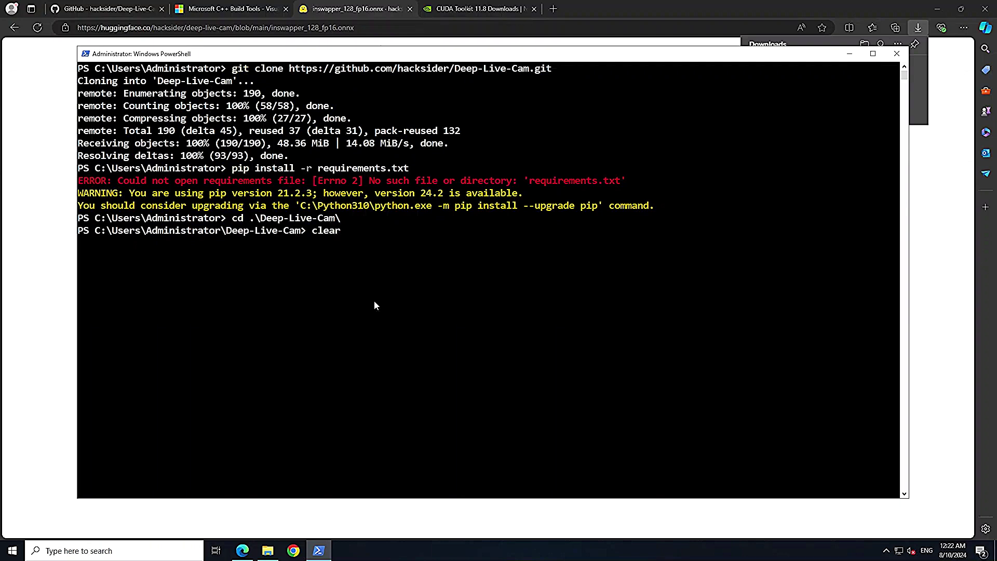
{"action": "key", "text": "Return"}
{"action": "key", "text": "Up"}
{"action": "key", "text": "Up"}
{"action": "key", "text": "Up"}
{"action": "key", "text": "Return"}
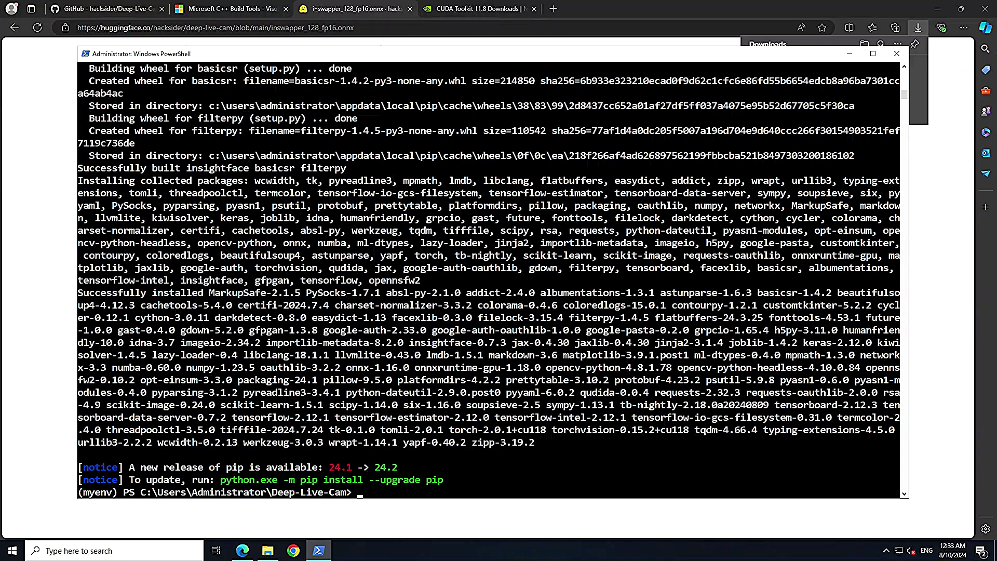
Step: Uninstall onnxruntime and onnxruntime-gpu, confirming removal of 1.18.0 with Y
{"action": "right_click", "coordinate": [455, 329]}
{"action": "left_click", "coordinate": [532, 369]}
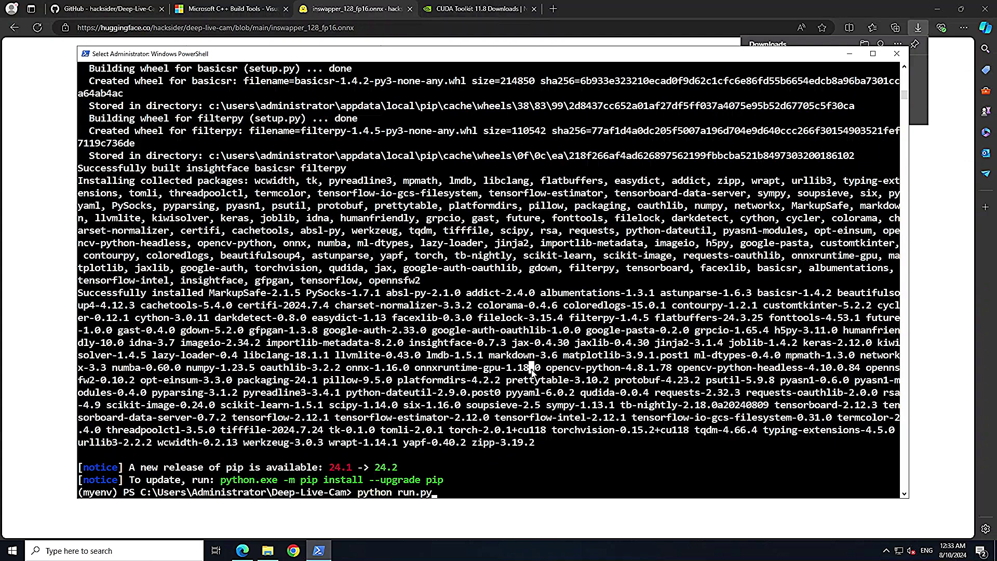
{"action": "key", "text": "Escape"}
{"action": "key", "text": "BackSpace"}
{"action": "key", "text": "BackSpace"}
{"action": "key", "text": "BackSpace"}
{"action": "key", "text": "BackSpace"}
{"action": "key", "text": "BackSpace"}
{"action": "key", "text": "BackSpace"}
{"action": "key", "text": "BackSpace"}
{"action": "key", "text": "BackSpace"}
{"action": "key", "text": "BackSpace"}
{"action": "key", "text": "BackSpace"}
{"action": "key", "text": "BackSpace"}
{"action": "key", "text": "BackSpace"}
{"action": "key", "text": "BackSpace"}
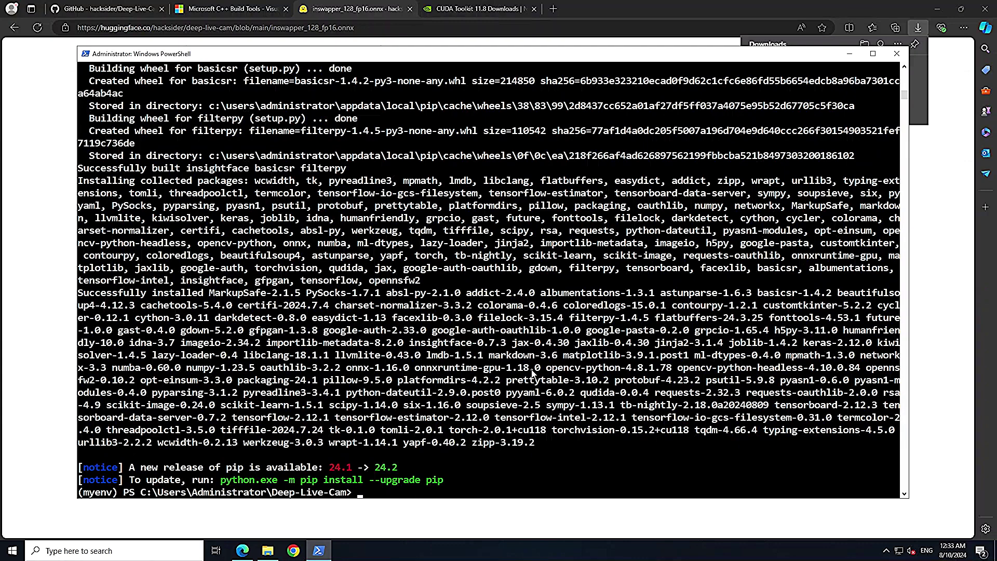
{"action": "type", "text": "pip uninstall onnxruntime onnxruntime-gpu"}
{"action": "key", "text": "Return"}
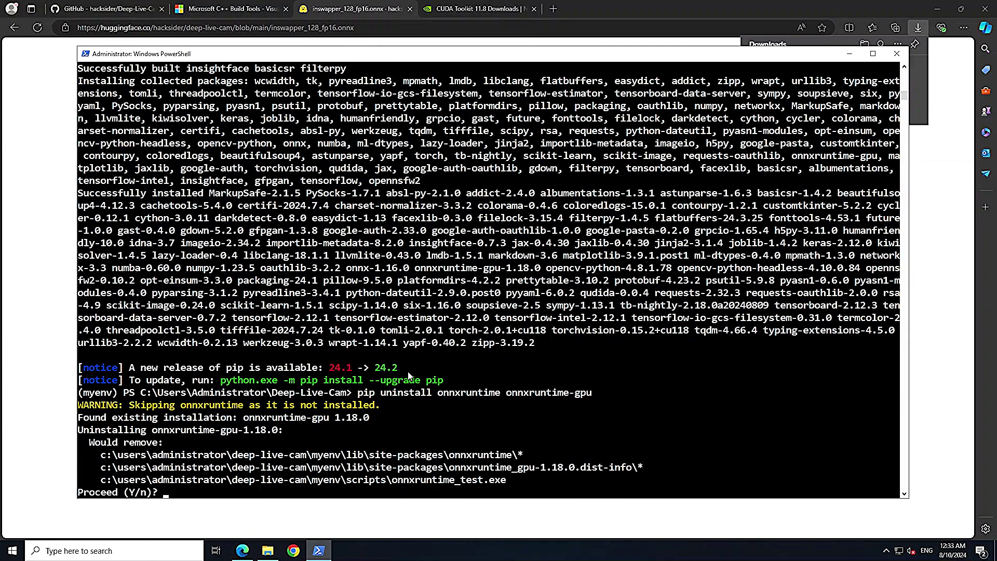
{"action": "type", "text": "Y"}
{"action": "key", "text": "Return"}
Step: Install onnxruntime-gpu==1.16.3, then clear the console with cls
{"action": "type", "text": "pip install onnxruntime-gpu==1.16.3"}
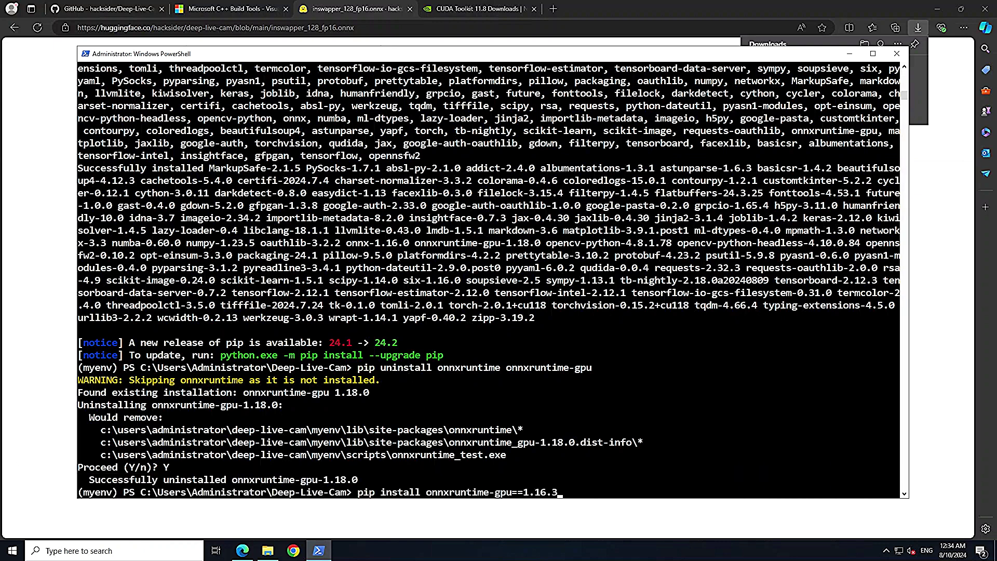
{"action": "left_click", "coordinate": [663, 392]}
{"action": "type", "text": "cls"}
{"action": "key", "text": "Return"}
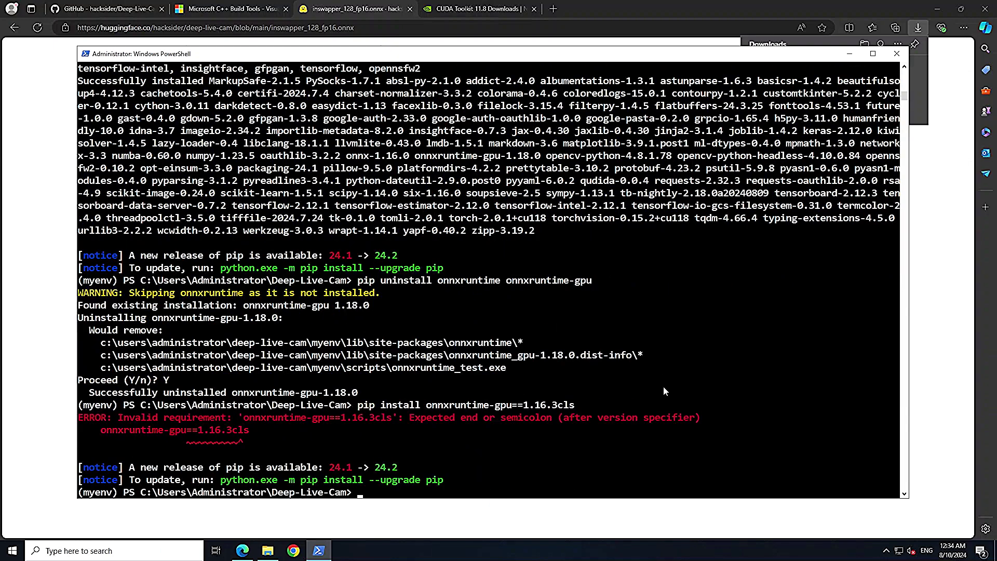
{"action": "key", "text": "Up"}
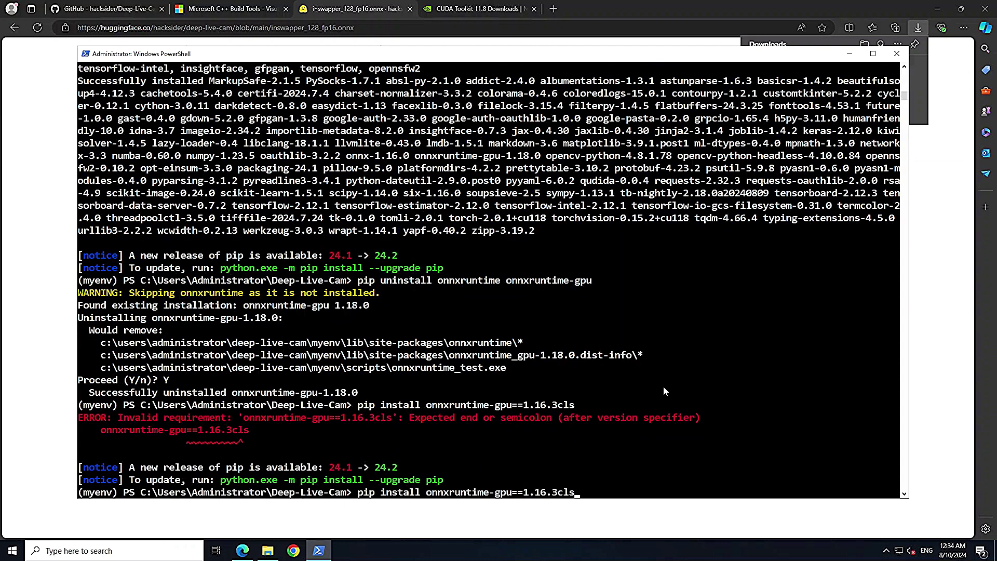
{"action": "key", "text": "BackSpace"}
{"action": "key", "text": "BackSpace"}
{"action": "key", "text": "BackSpace"}
{"action": "key", "text": "Return"}
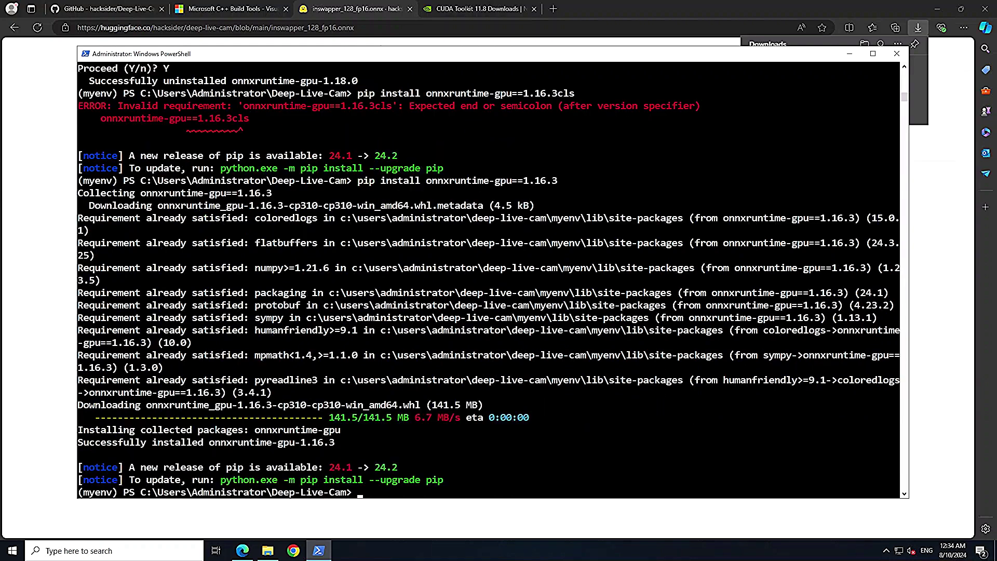
{"action": "left_click", "coordinate": [549, 454]}
{"action": "type", "text": "cls"}
{"action": "key", "text": "Return"}
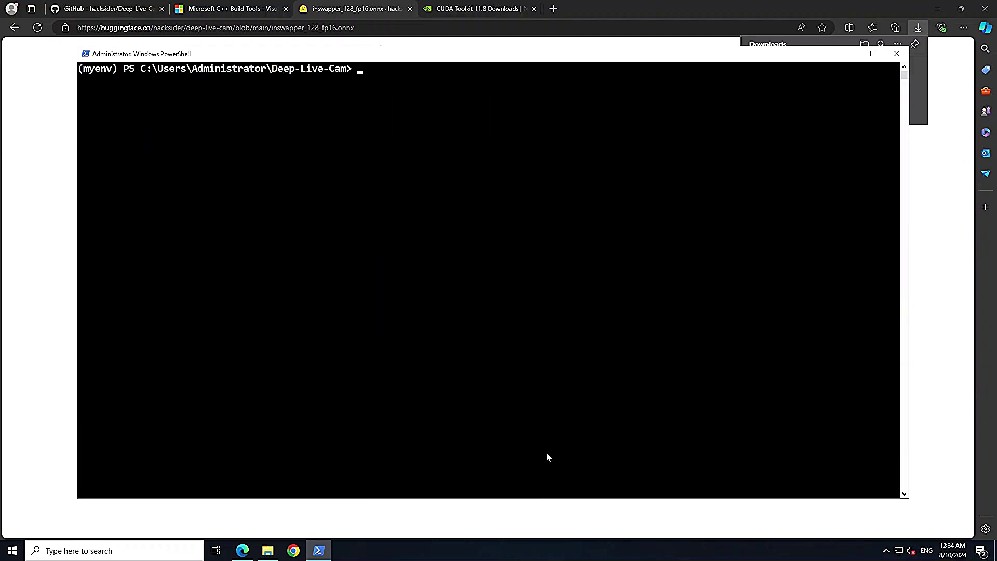
Step: Launch Deep-Live-Cam with python run.py --execution-provider cuda
{"action": "type", "text": "python run.py --execution-provider cuda"}
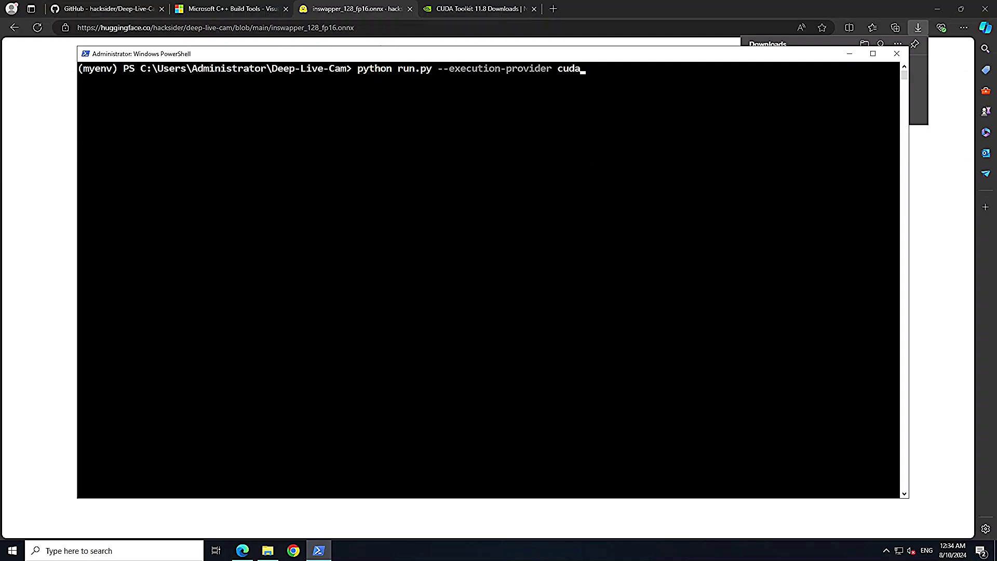
{"action": "key", "text": "Return"}
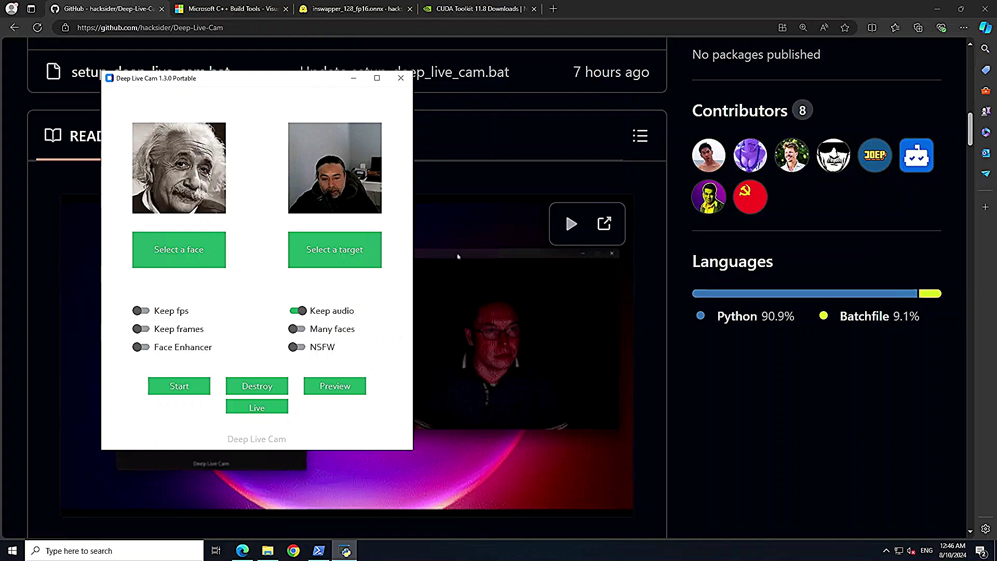
Step: Render the Einstein face swap to output.mp4 on the Desktop and bring up the Desktop folder
{"action": "left_click", "coordinate": [377, 78]}
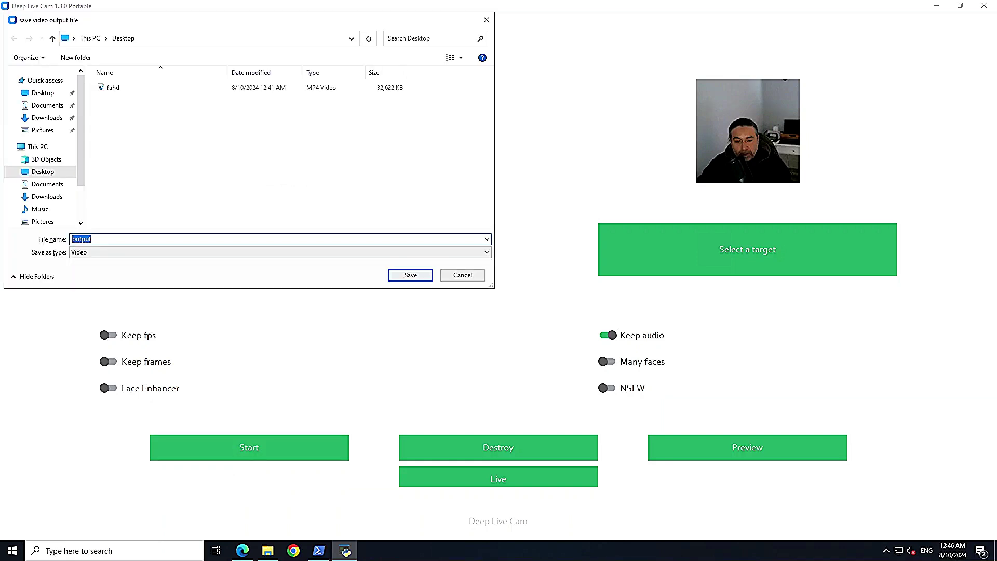
{"action": "key", "text": "Escape"}
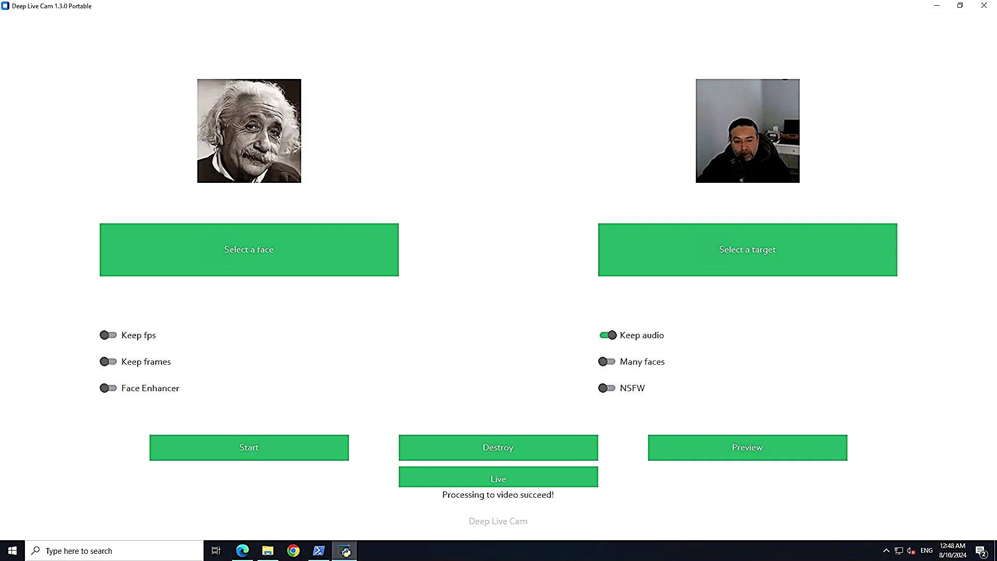
{"action": "key", "text": "alt+Tab"}
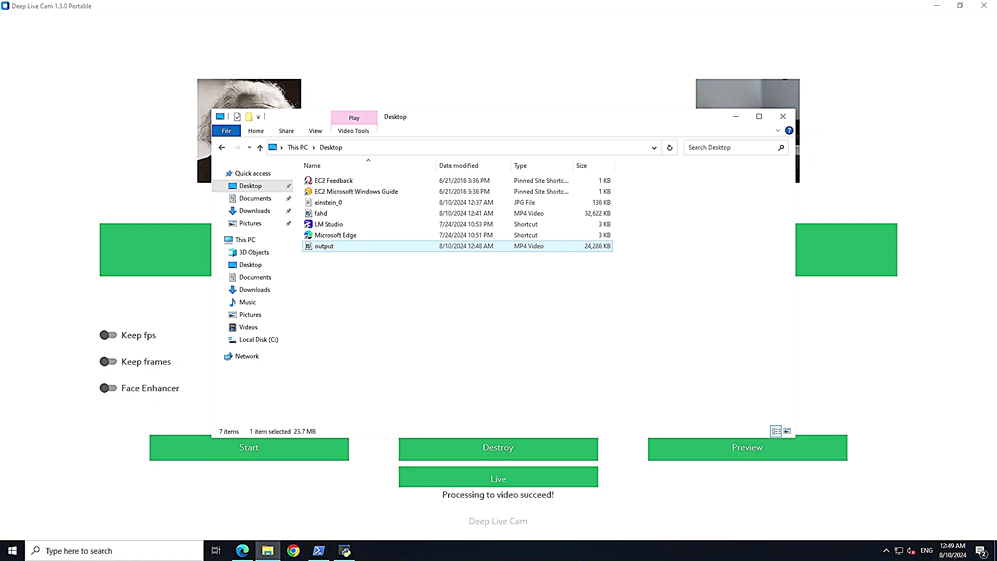
Step: Play the original fahd video and then the face-swapped output video in Media Player
{"action": "double_click", "coordinate": [321, 213]}
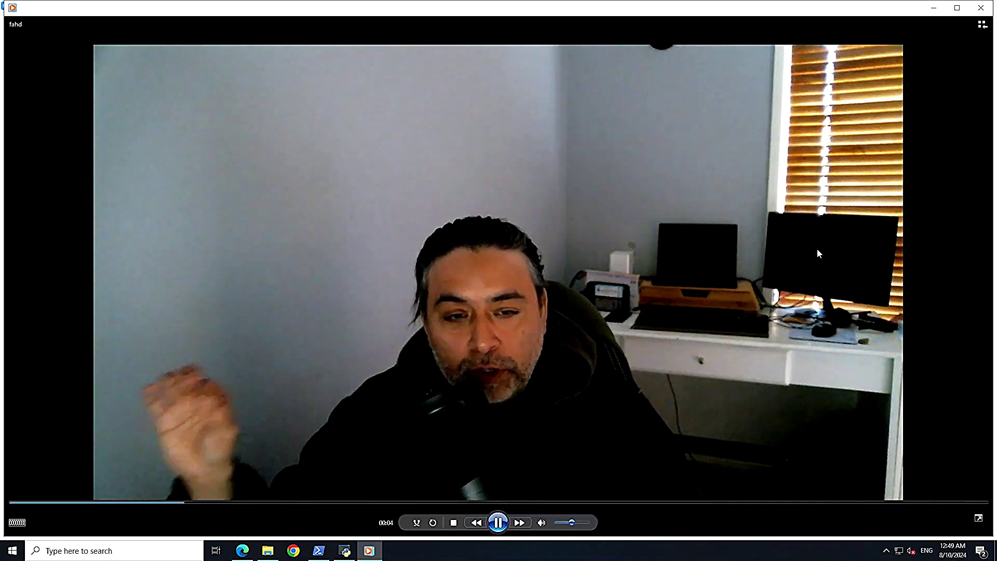
{"action": "left_click", "coordinate": [982, 9]}
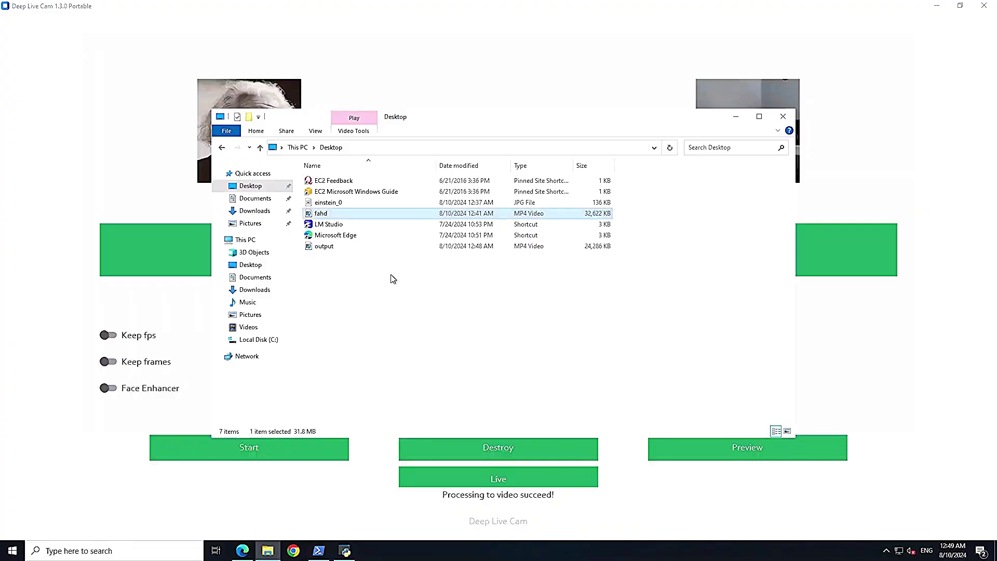
{"action": "double_click", "coordinate": [321, 247]}
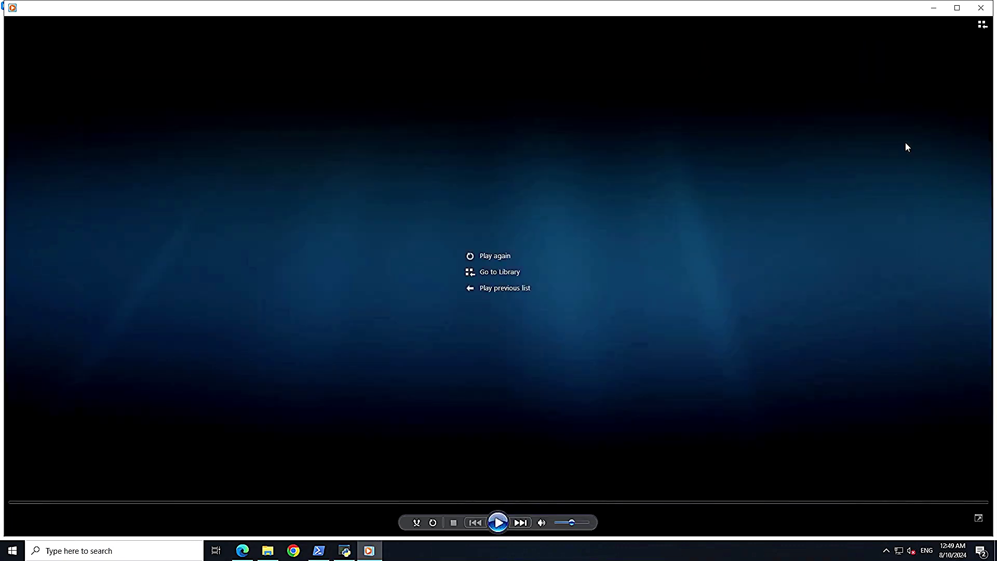
{"action": "left_click", "coordinate": [975, 9]}
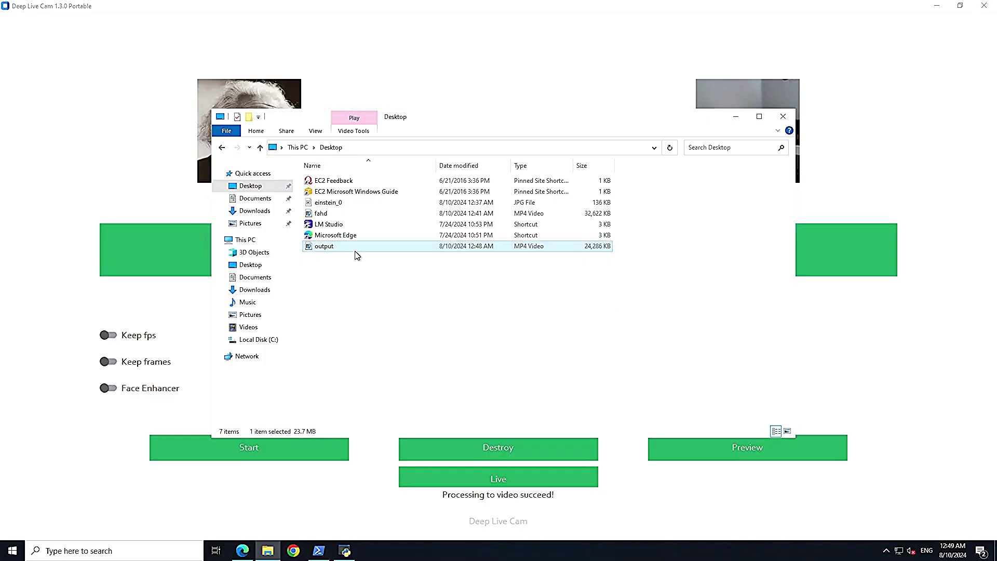
Step: Replay fahd and output once more, then minimize the Desktop folder window
{"action": "double_click", "coordinate": [322, 214]}
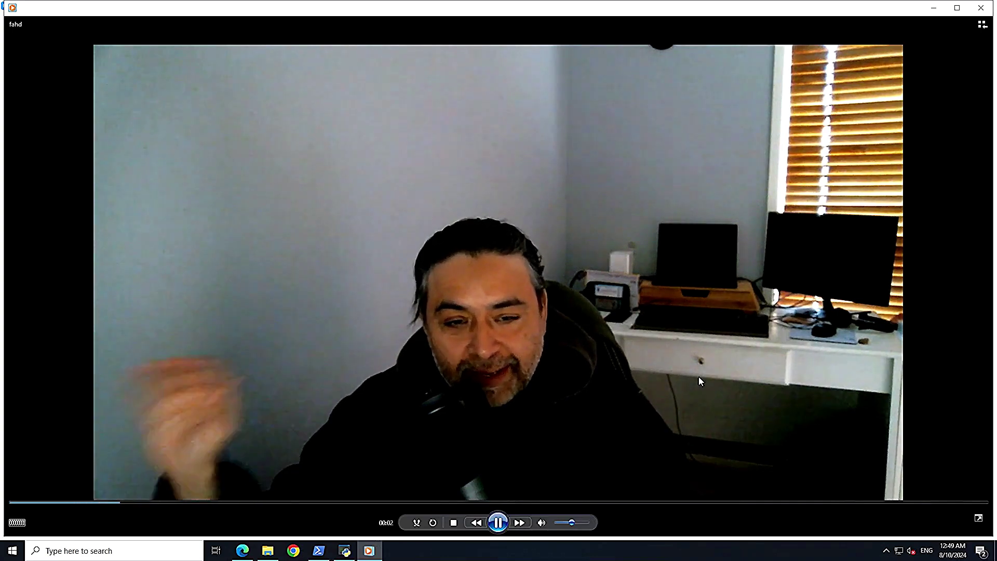
{"action": "left_click", "coordinate": [981, 9]}
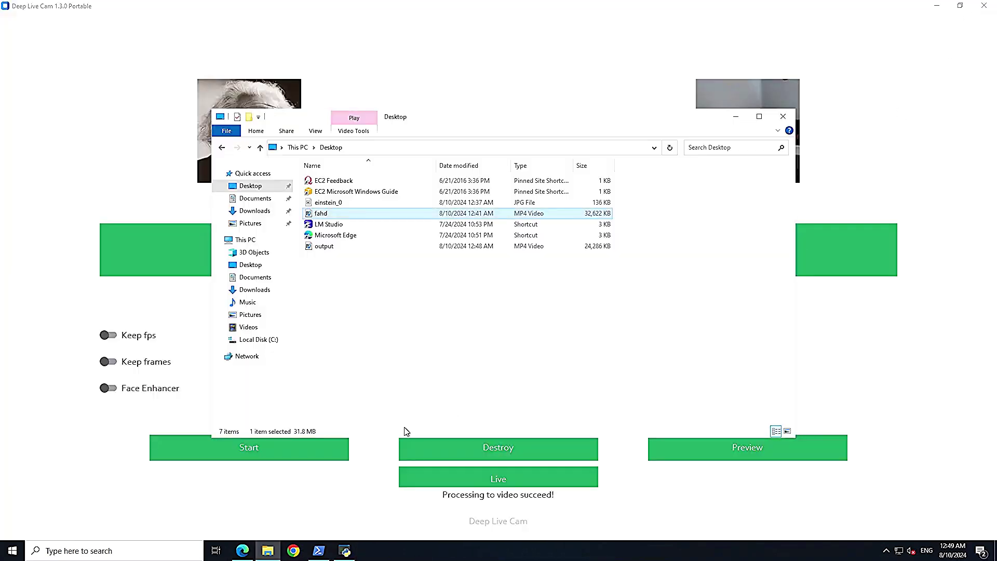
{"action": "double_click", "coordinate": [320, 246]}
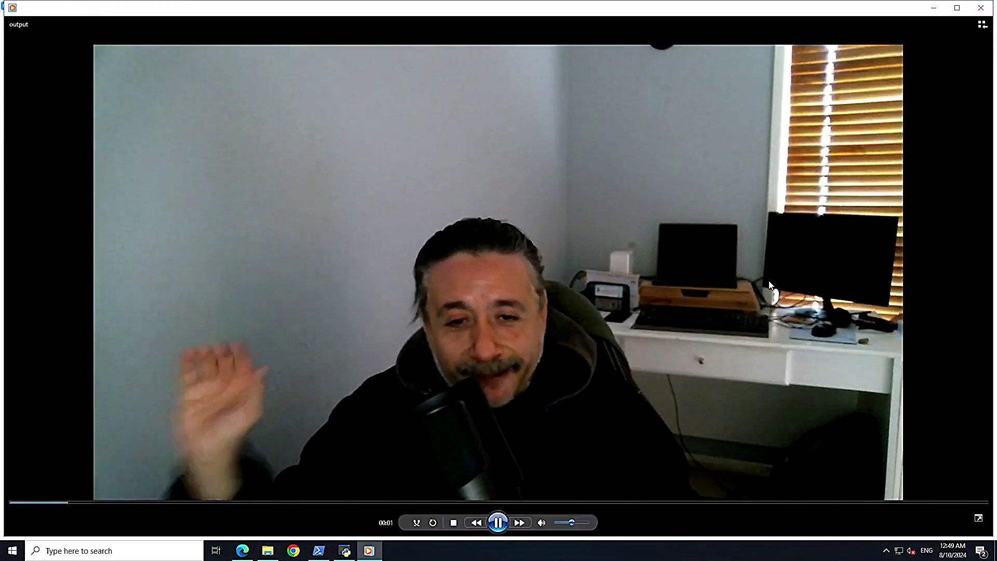
{"action": "left_click", "coordinate": [984, 8]}
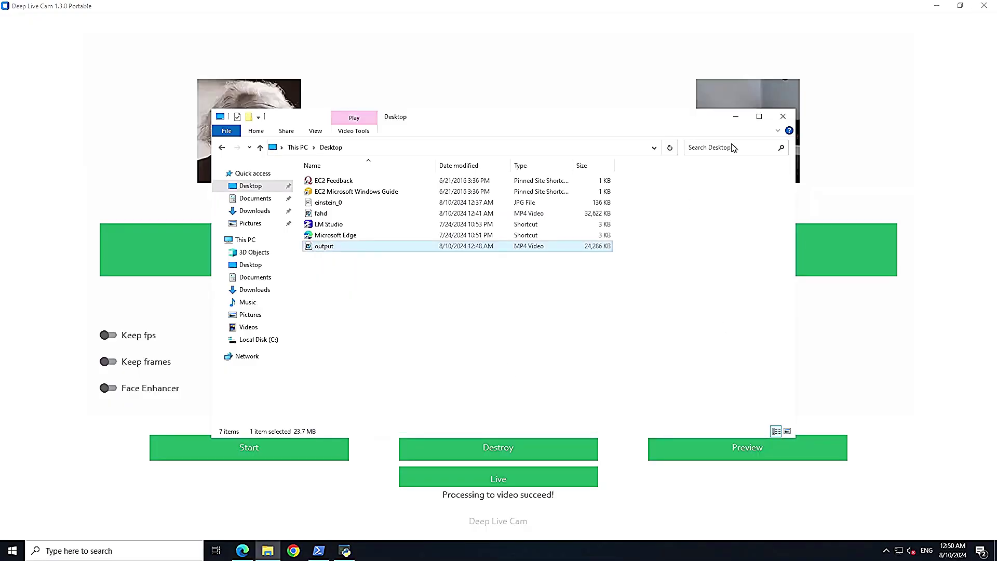
{"action": "left_click", "coordinate": [734, 117]}
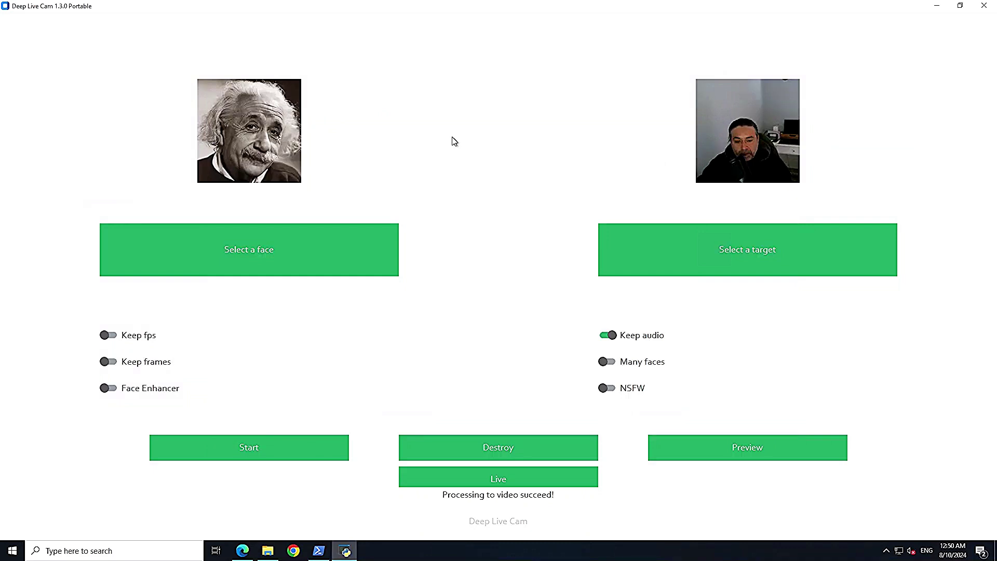
Step: Use the marlyn image as the source face and the fahd video as the target
{"action": "left_click", "coordinate": [493, 478]}
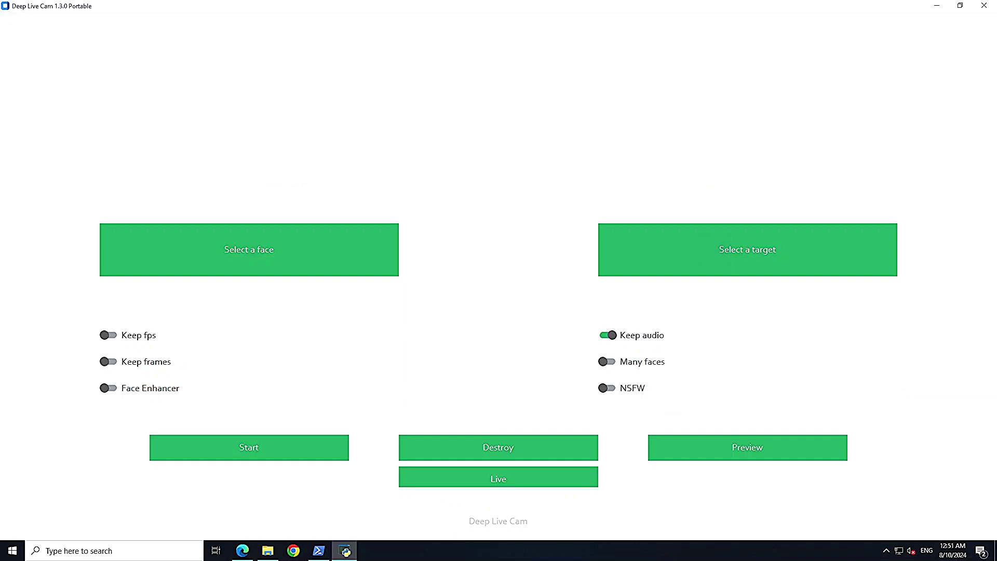
{"action": "left_click", "coordinate": [236, 250]}
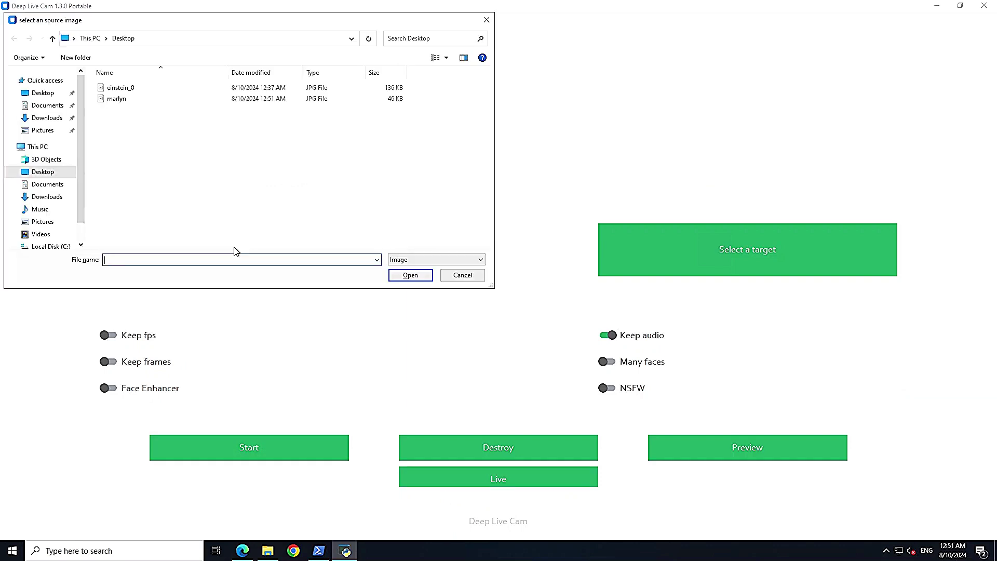
{"action": "left_click", "coordinate": [122, 100]}
{"action": "double_click", "coordinate": [124, 103]}
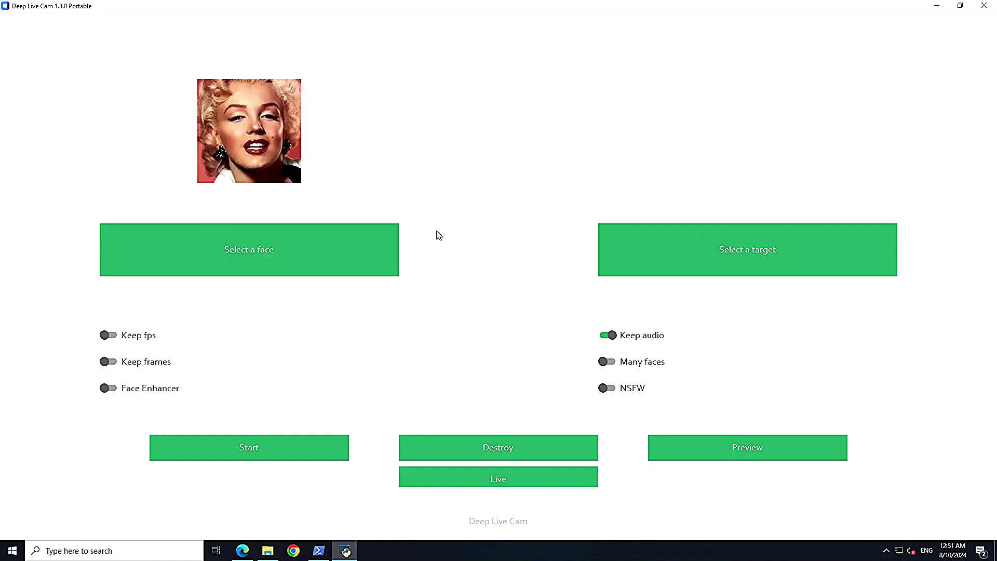
{"action": "left_click", "coordinate": [773, 250]}
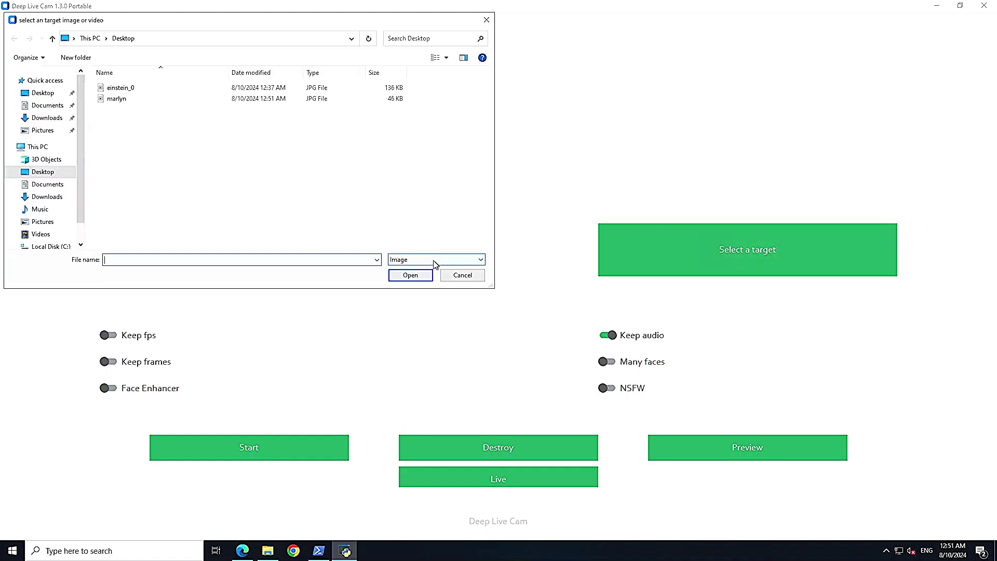
{"action": "left_click", "coordinate": [470, 260]}
{"action": "left_click", "coordinate": [423, 277]}
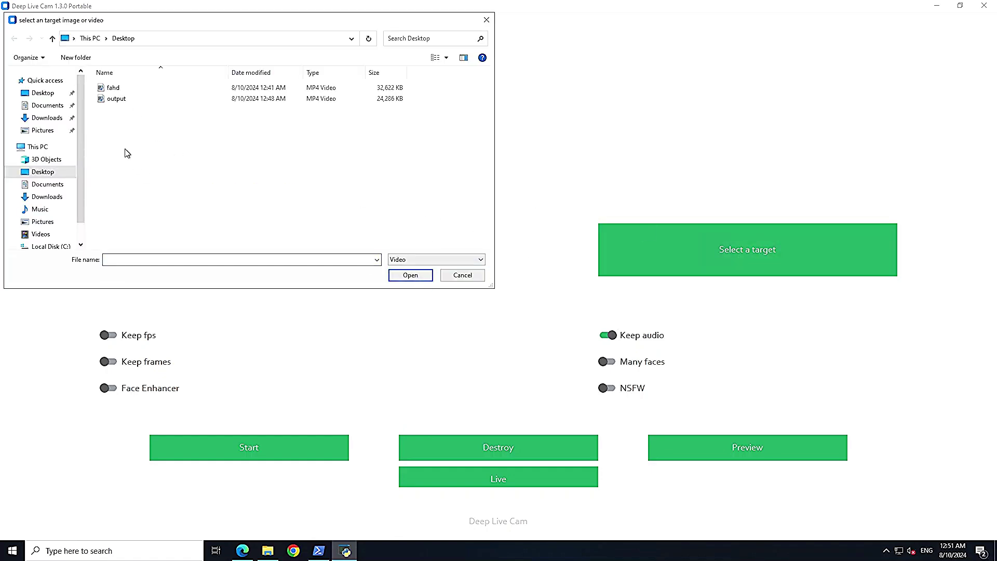
{"action": "double_click", "coordinate": [115, 89]}
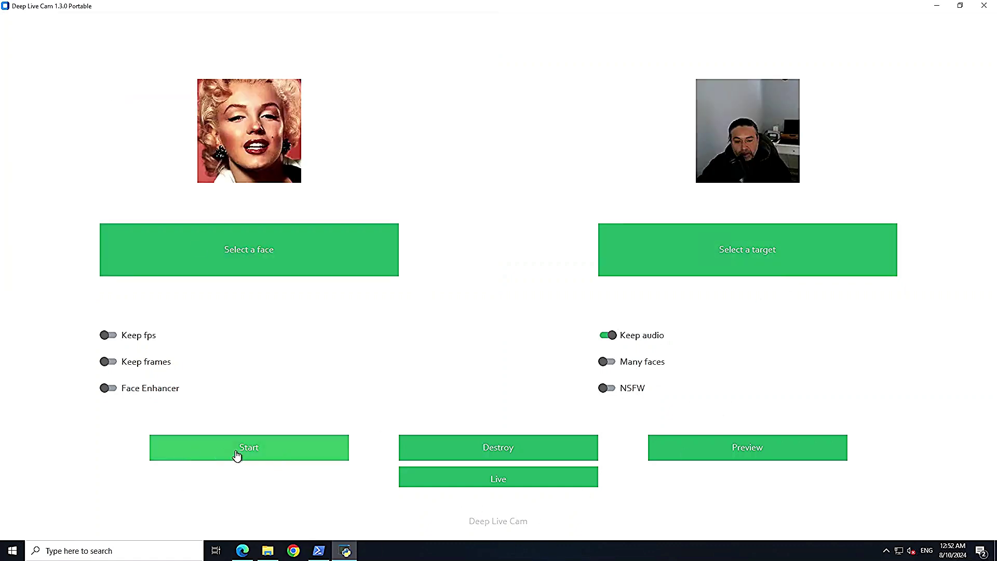
Step: Rename the earlier output video on the Desktop to output1, then start rendering
{"action": "left_click", "coordinate": [268, 552]}
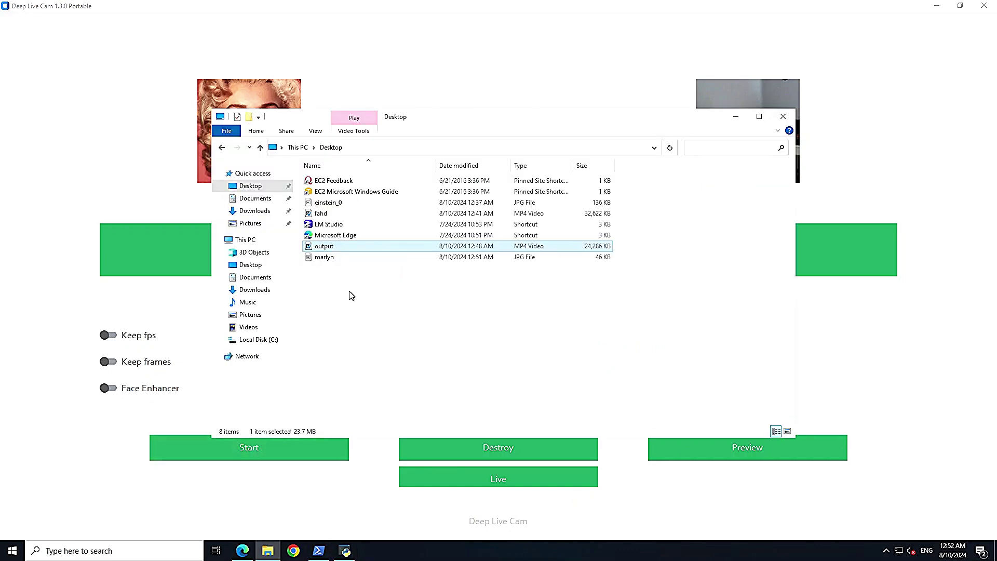
{"action": "left_click", "coordinate": [335, 247]}
{"action": "left_click", "coordinate": [337, 246]}
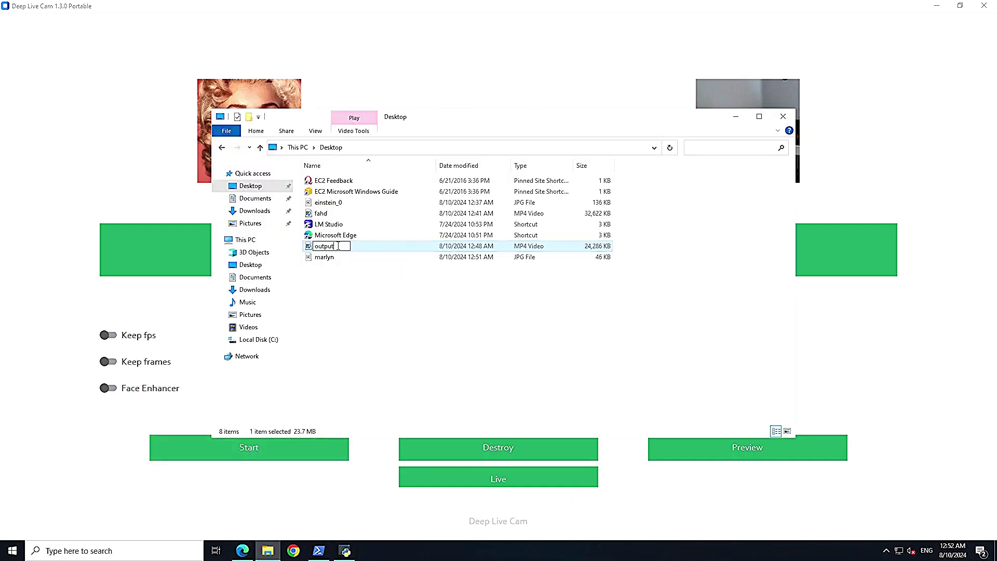
{"action": "type", "text": "1"}
{"action": "left_click", "coordinate": [411, 313]}
{"action": "left_click", "coordinate": [736, 116]}
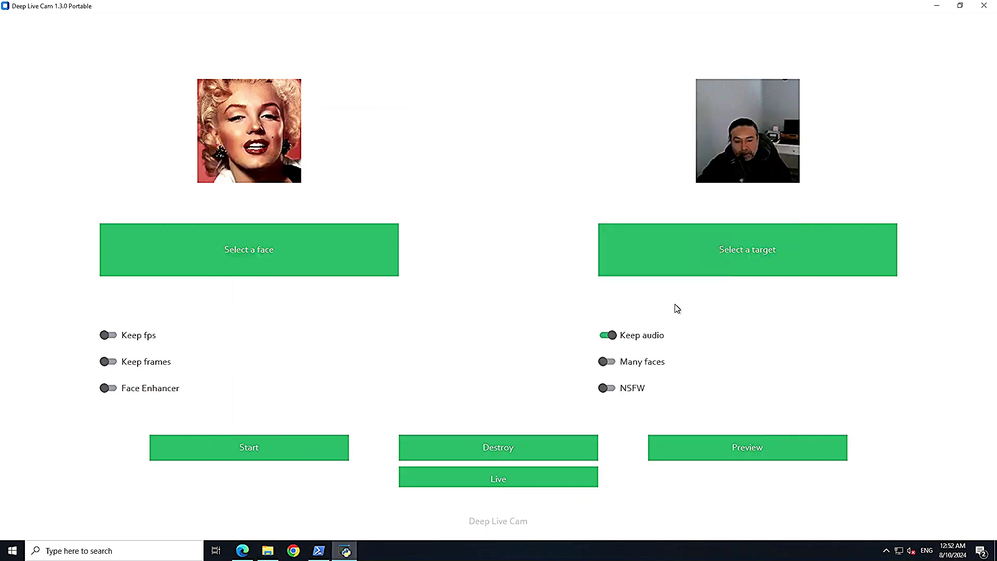
{"action": "left_click", "coordinate": [285, 455]}
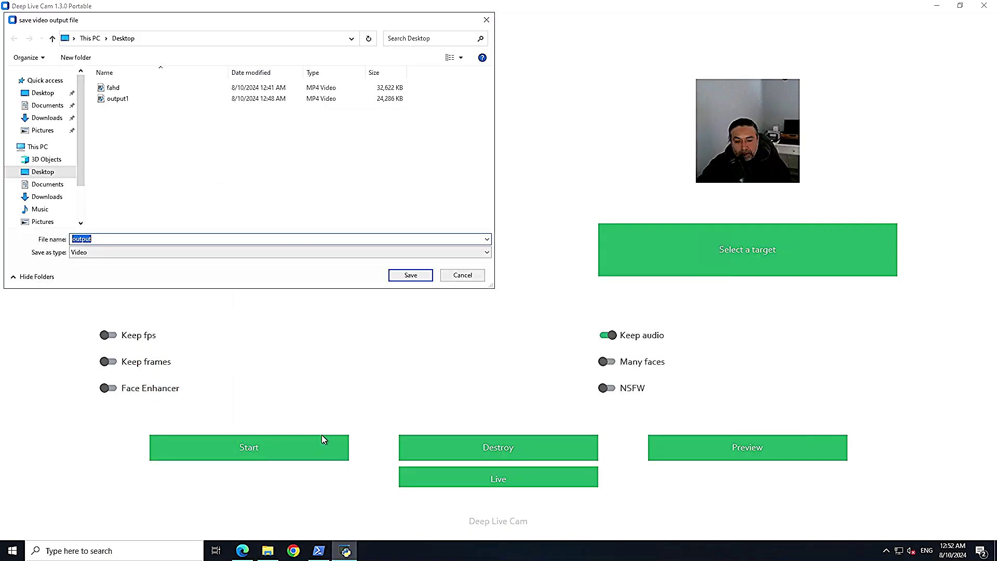
Step: Save the Marilyn render as output on the Desktop and wait for processing to succeed
{"action": "left_click", "coordinate": [408, 278]}
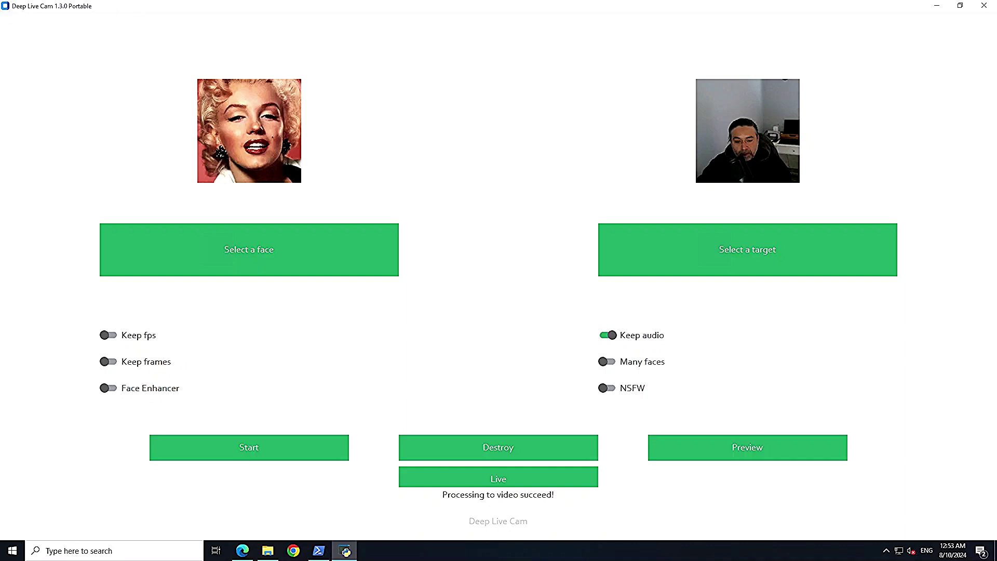
Step: Play the new Marilyn output video from the Desktop folder in Media Player
{"action": "left_click", "coordinate": [267, 550]}
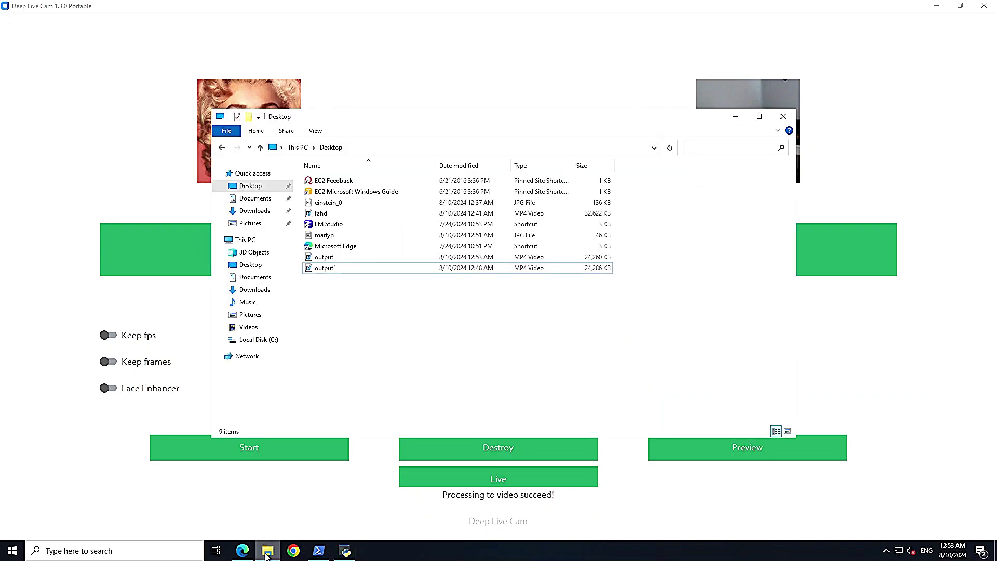
{"action": "left_click", "coordinate": [328, 260]}
{"action": "double_click", "coordinate": [328, 260]}
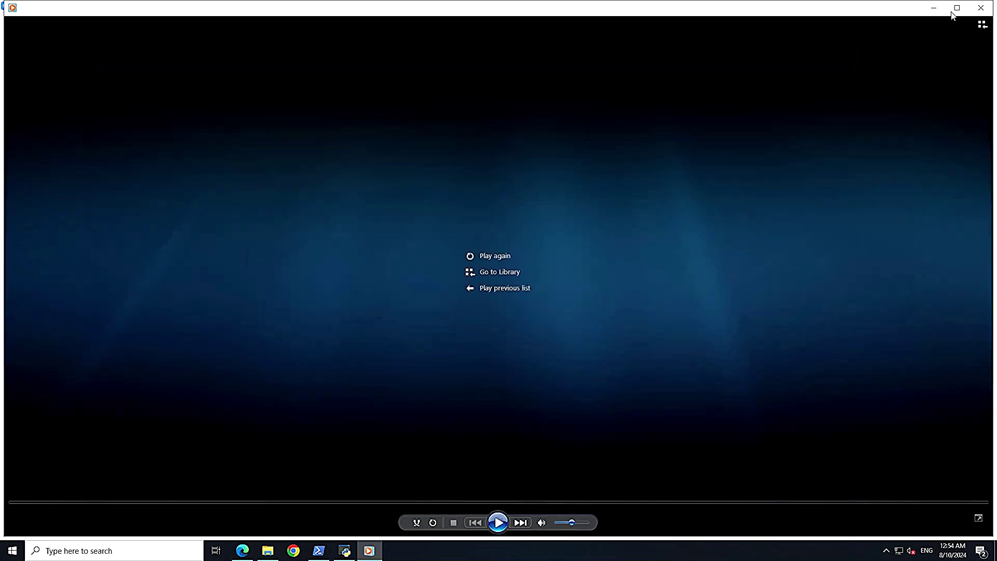
{"action": "left_click", "coordinate": [981, 7]}
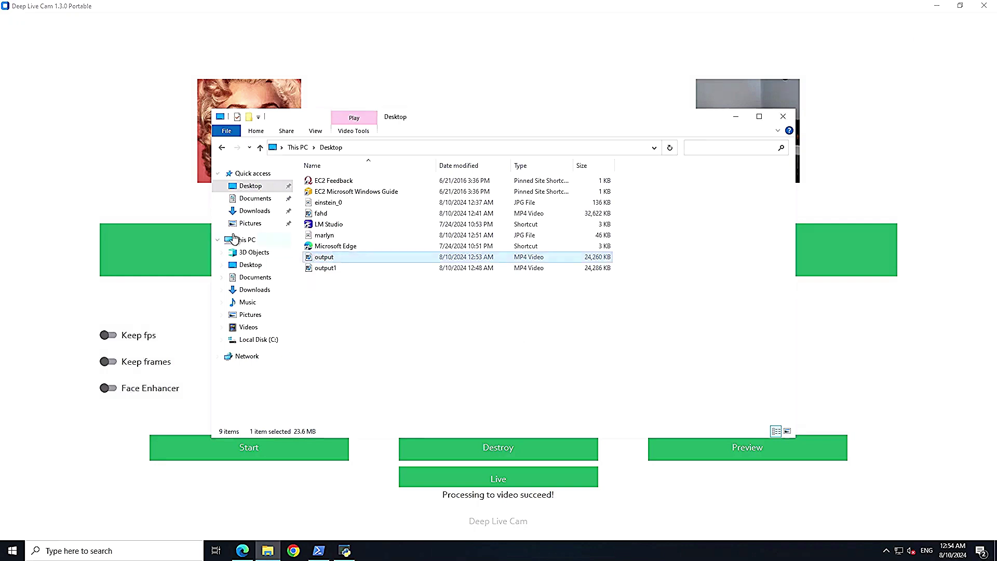
Step: Rename the new output video to output2 and minimize the Desktop folder
{"action": "left_click", "coordinate": [333, 258]}
{"action": "left_click", "coordinate": [338, 258]}
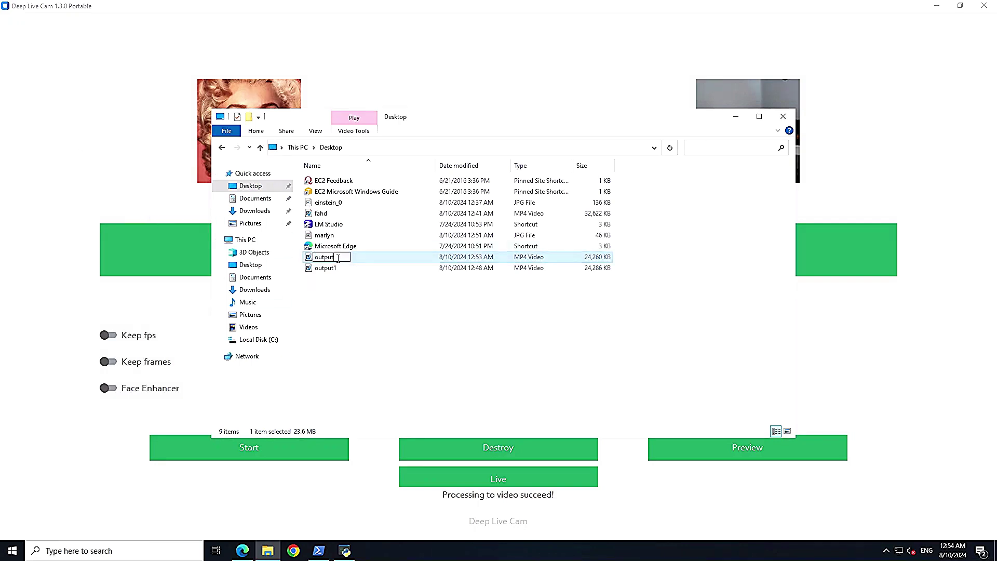
{"action": "left_click", "coordinate": [414, 334]}
{"action": "left_click", "coordinate": [736, 117]}
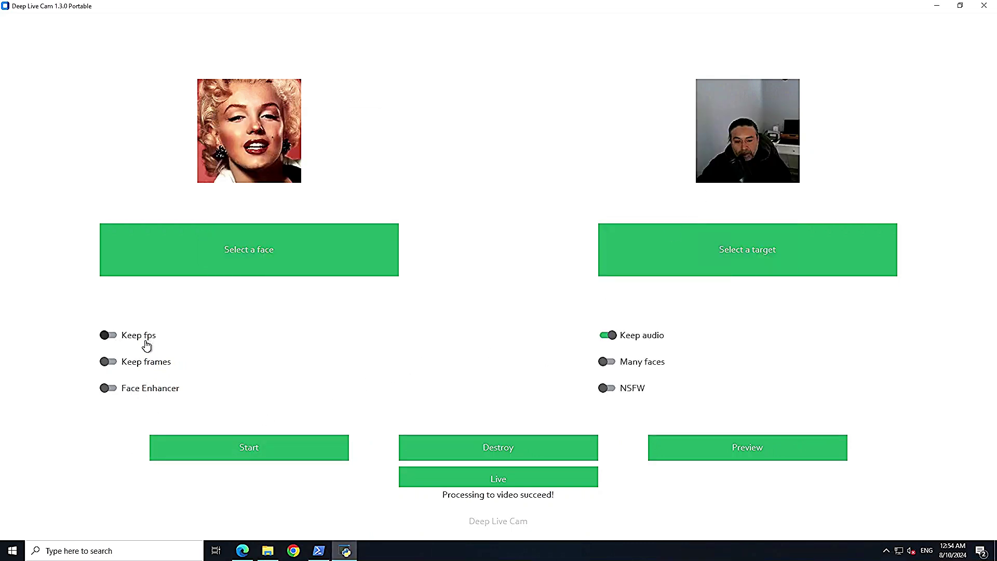
Step: Enable Face Enhancer and Many faces, then render the Shah Rukh swap as output on the Desktop
{"action": "left_click", "coordinate": [114, 391]}
{"action": "left_click", "coordinate": [611, 365]}
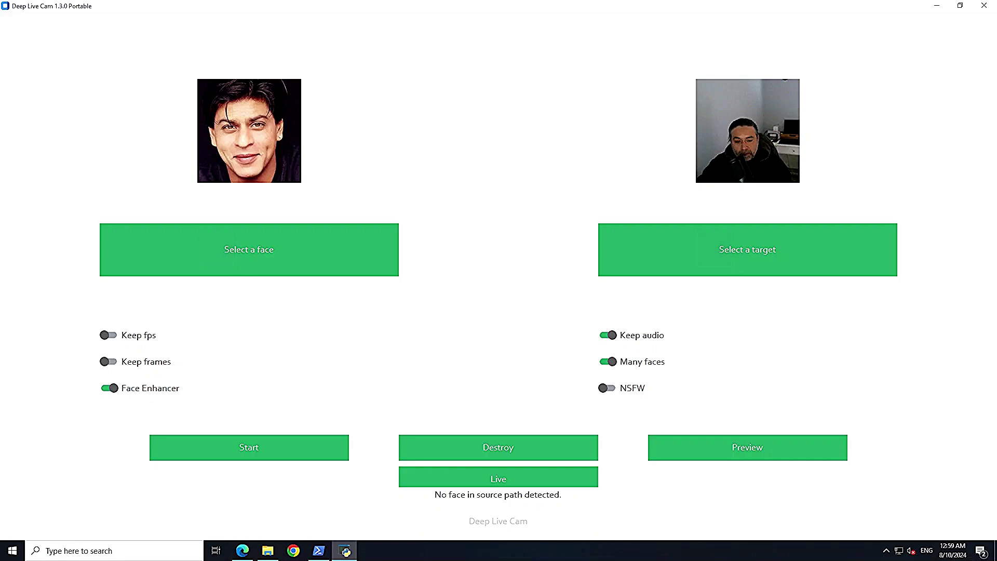
{"action": "left_click", "coordinate": [242, 449]}
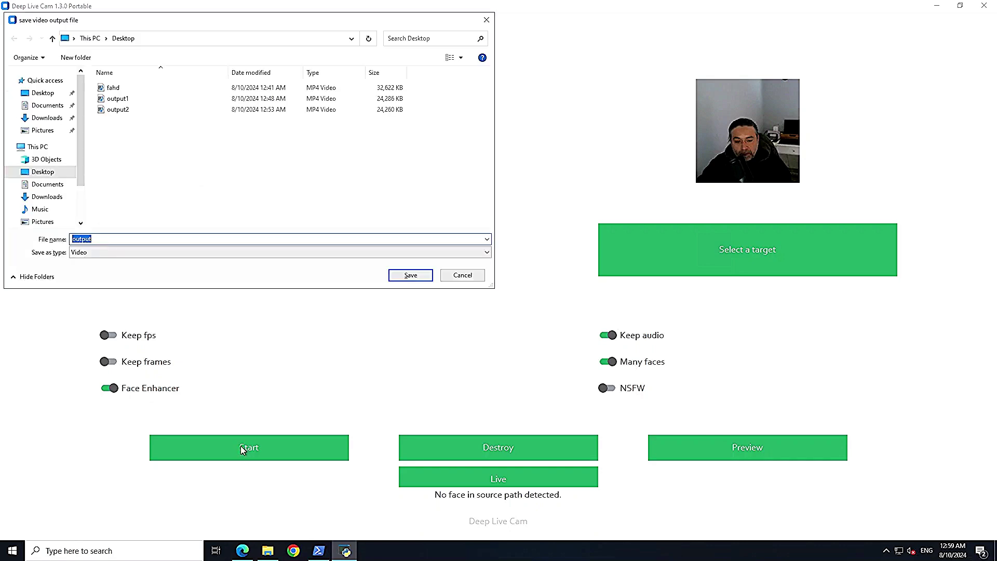
{"action": "left_click", "coordinate": [399, 280]}
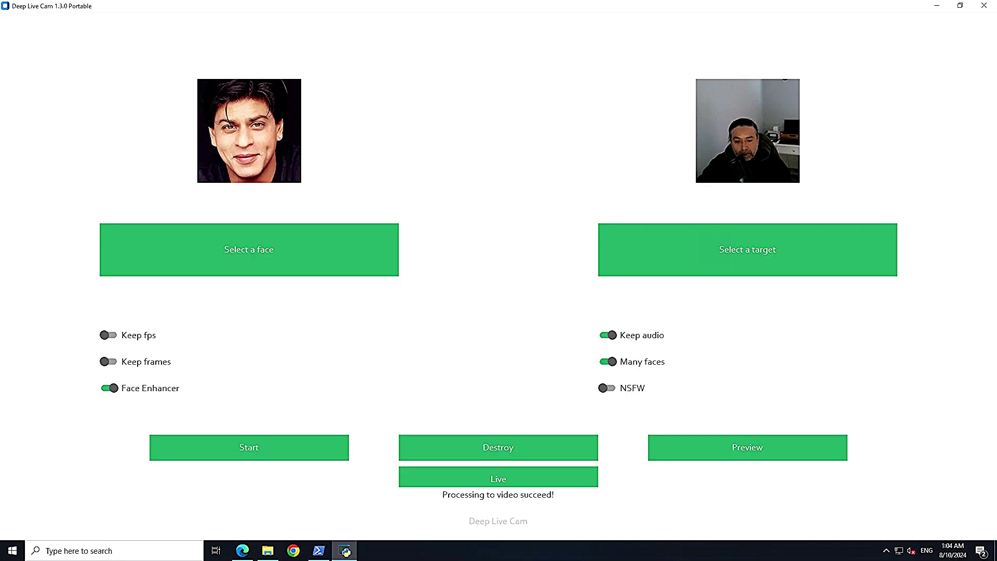
Step: Play the newest Shah Rukh output video in Media Player to its end
{"action": "left_click", "coordinate": [267, 551]}
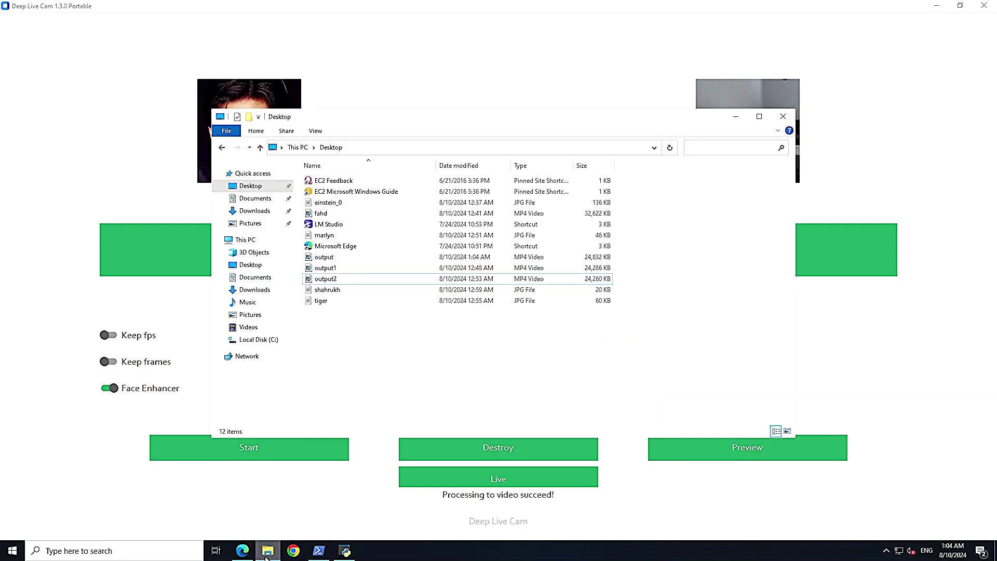
{"action": "left_click", "coordinate": [328, 258]}
{"action": "double_click", "coordinate": [324, 258]}
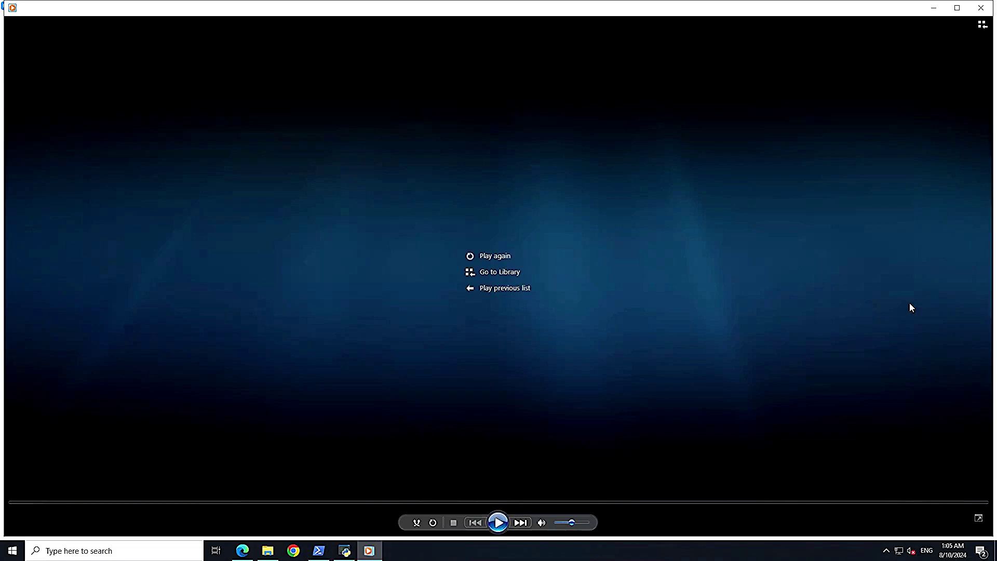
{"action": "left_click", "coordinate": [981, 7]}
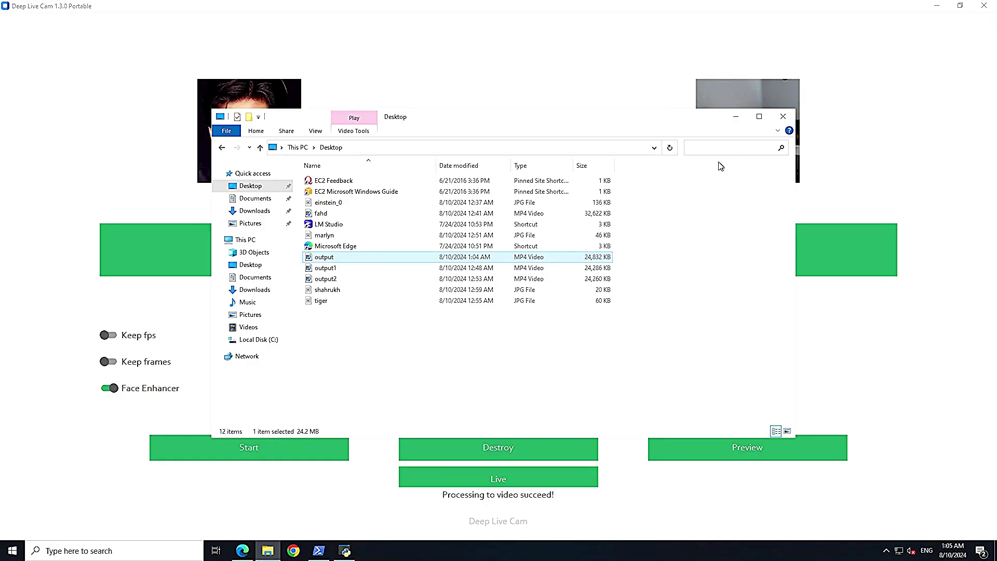
Step: Minimize the Desktop folder and bring the Deep-Live-Cam GitHub page in Edge to the front
{"action": "left_click", "coordinate": [736, 119]}
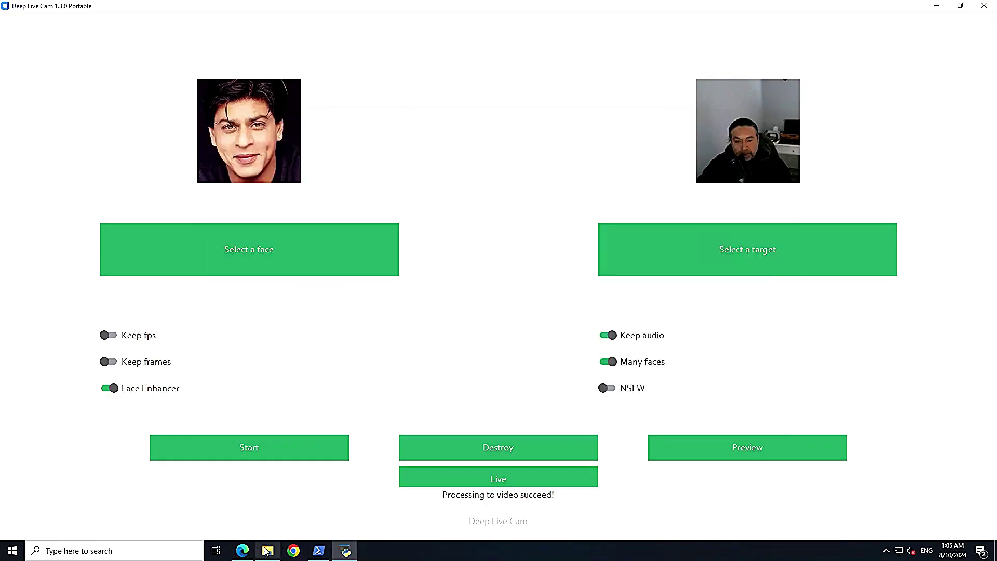
{"action": "mouse_move", "coordinate": [242, 553]}
{"action": "left_click", "coordinate": [243, 502]}
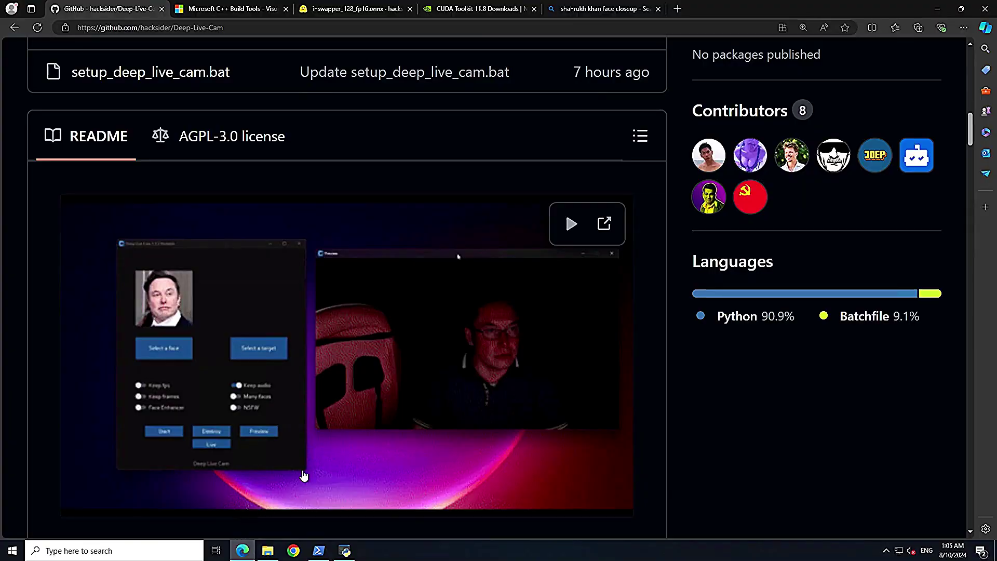